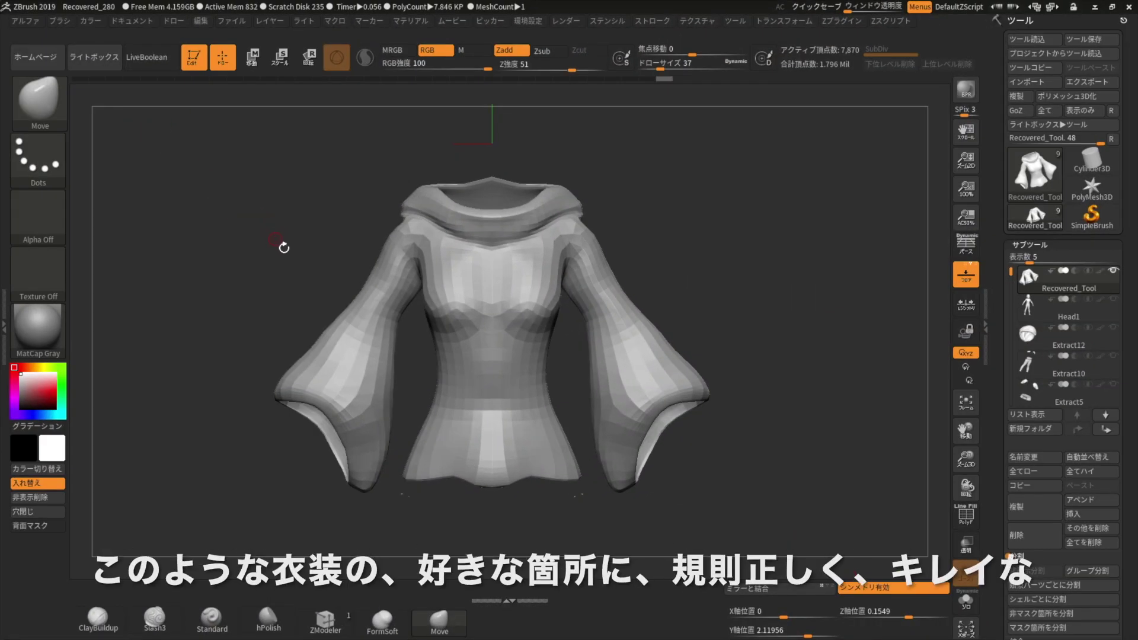
Step: Turn on PolyFrame (Shift+F) to show polygroup colours and wireframe, then frame the chest closely
mouse_move(961, 500)
mouse_down()
mouse_move(867, 445)
mouse_move(376, 323)
mouse_up()
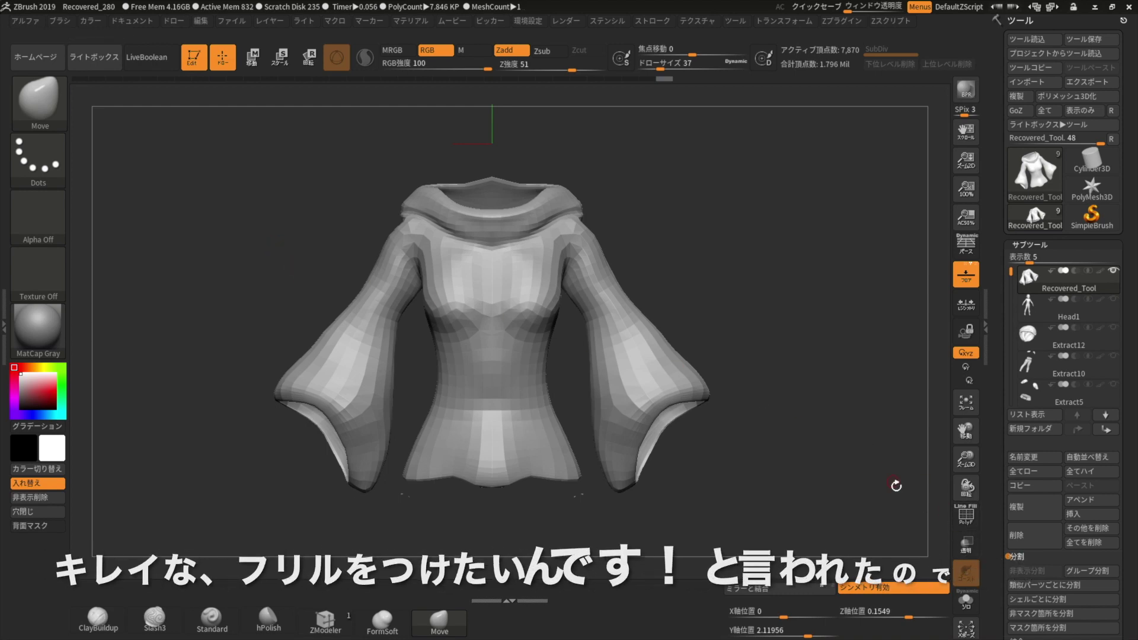
mouse_move(297, 298)
mouse_down()
mouse_move(382, 285)
mouse_move(846, 419)
mouse_up()
key(shift+f)
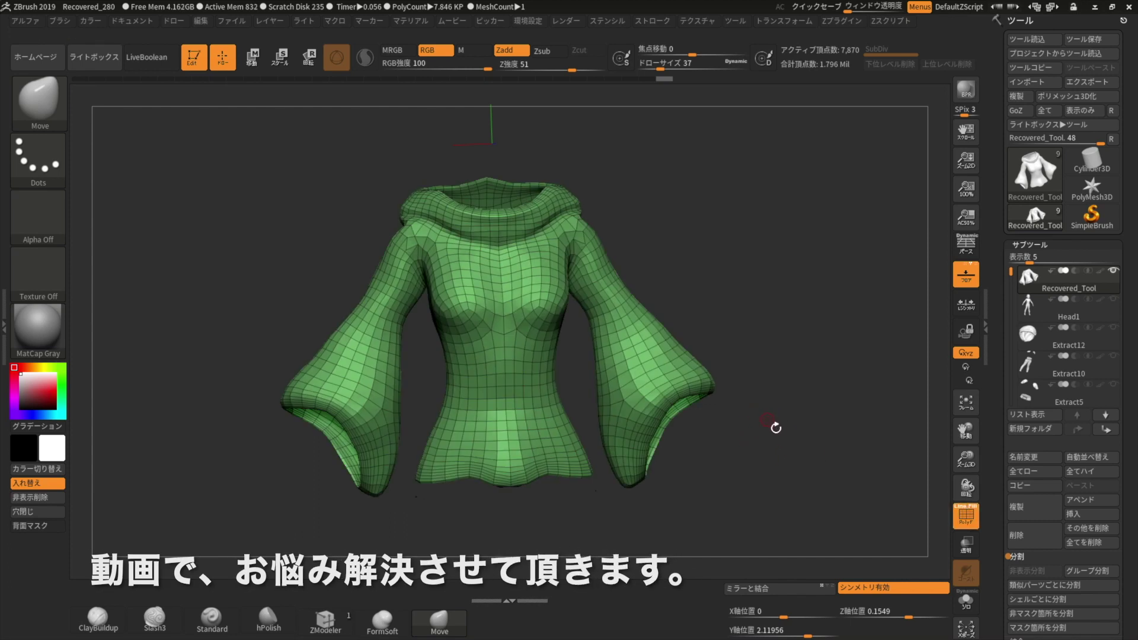
drag(772, 437, 630, 388)
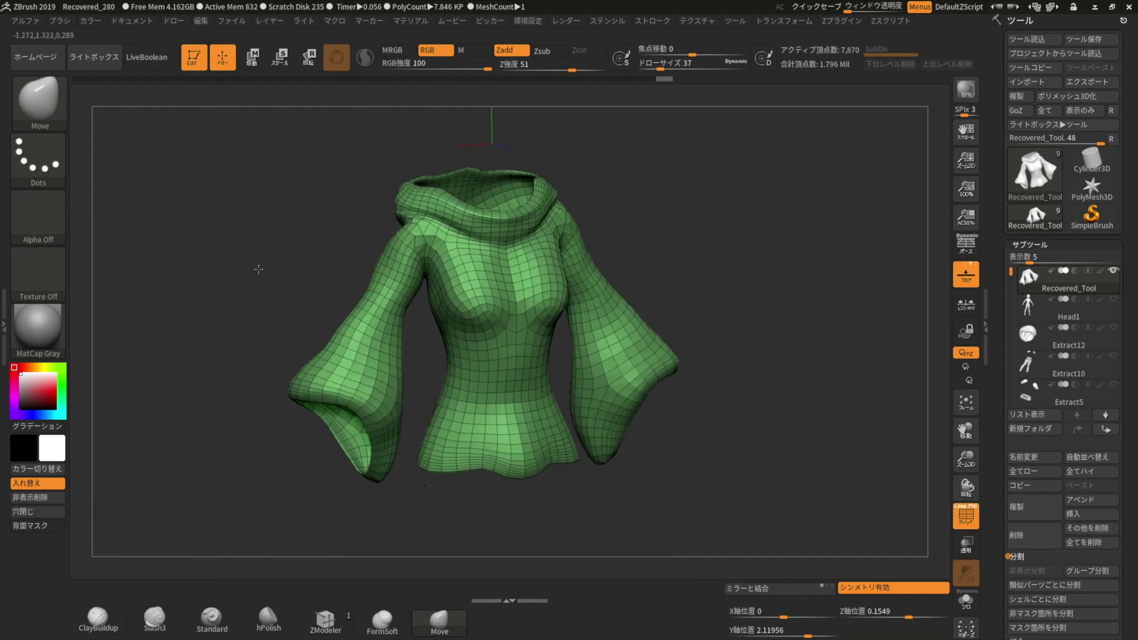
alt+drag(269, 272, 267, 234)
mouse_move(417, 347)
alt+mouse_down()
mouse_move(383, 366)
mouse_move(464, 288)
alt+mouse_up()
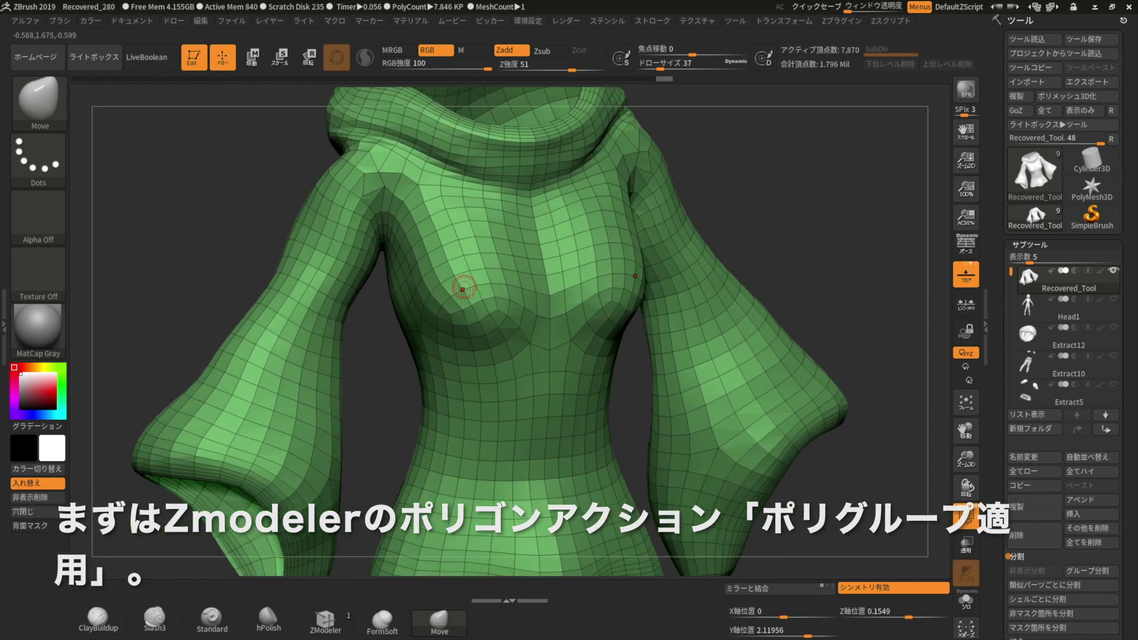
Step: Select the ZModeler brush with Polygon Action Apply Polygroup and Single Poly target
click(33, 106)
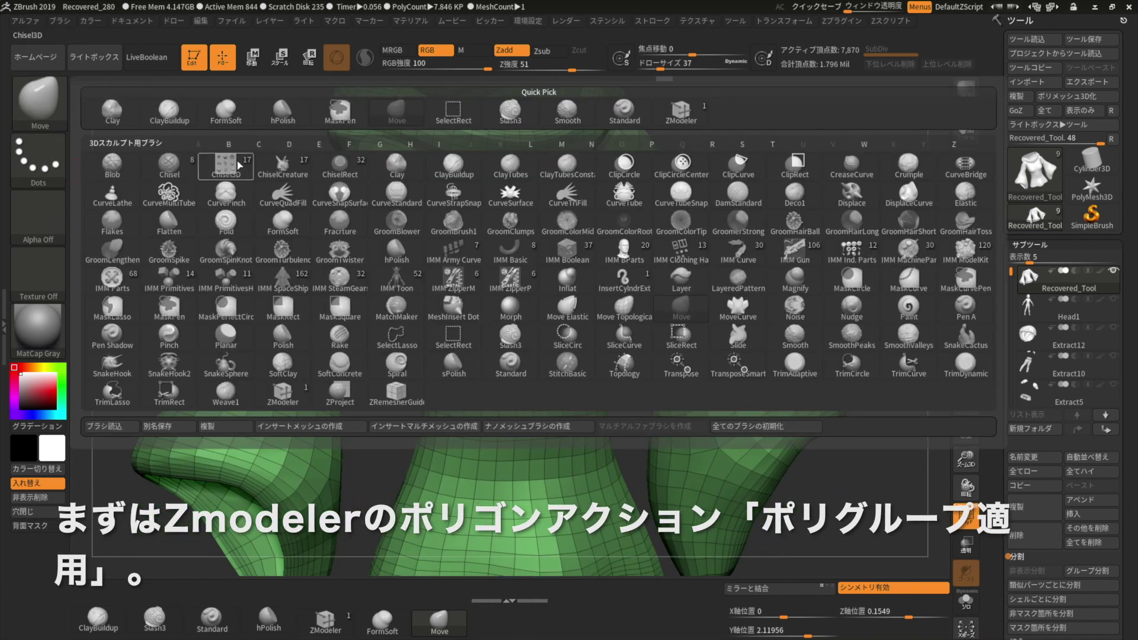
click(283, 393)
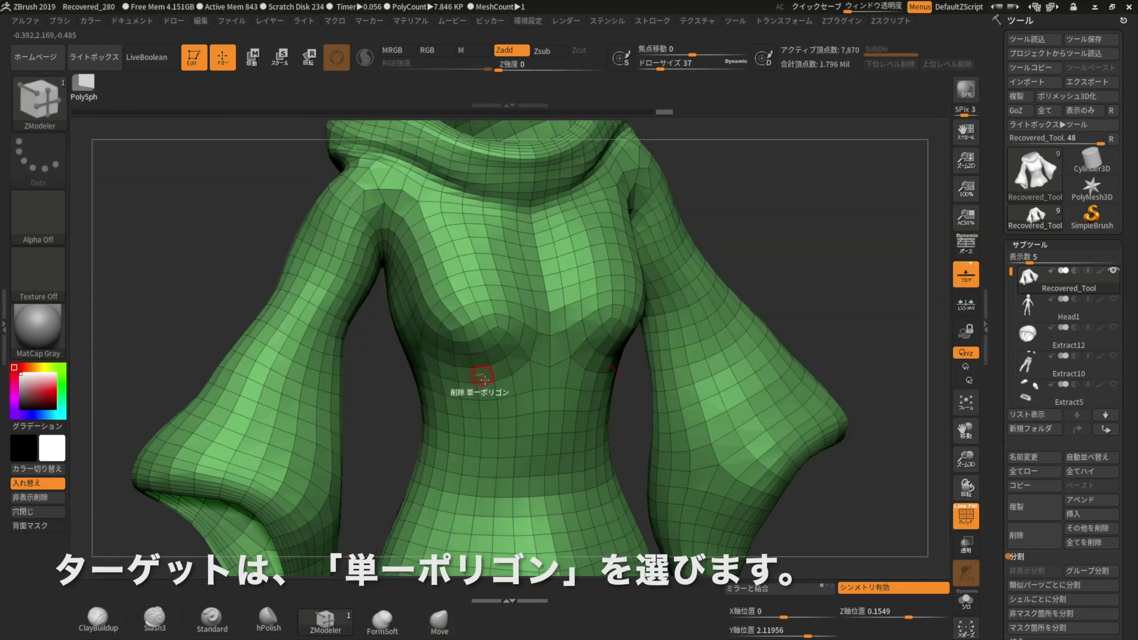
key(space)
click(462, 267)
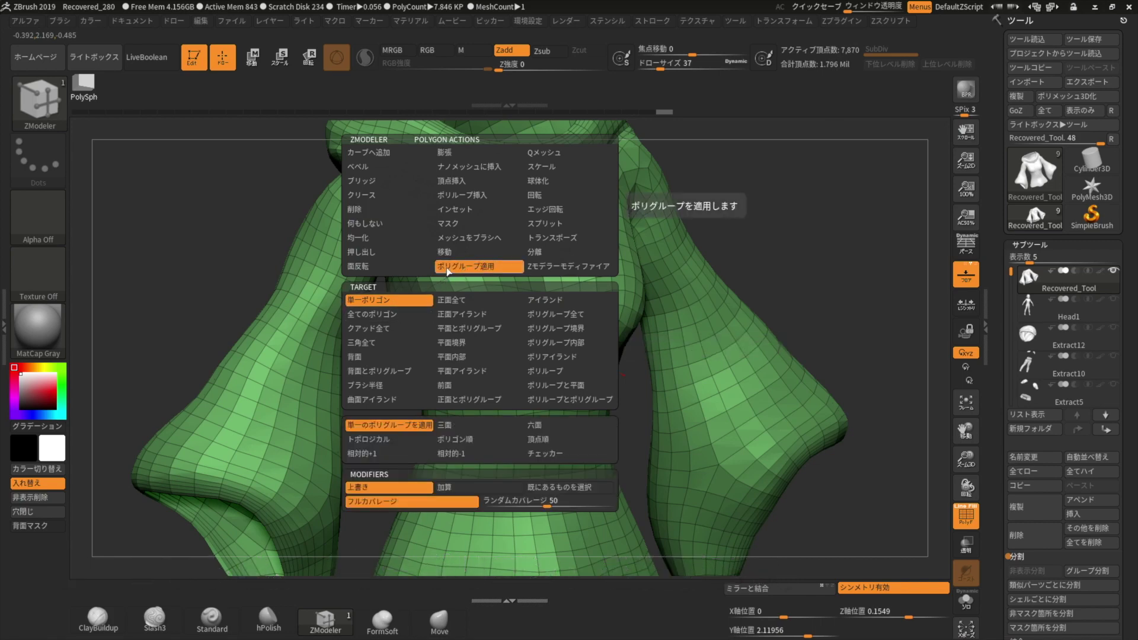
click(551, 399)
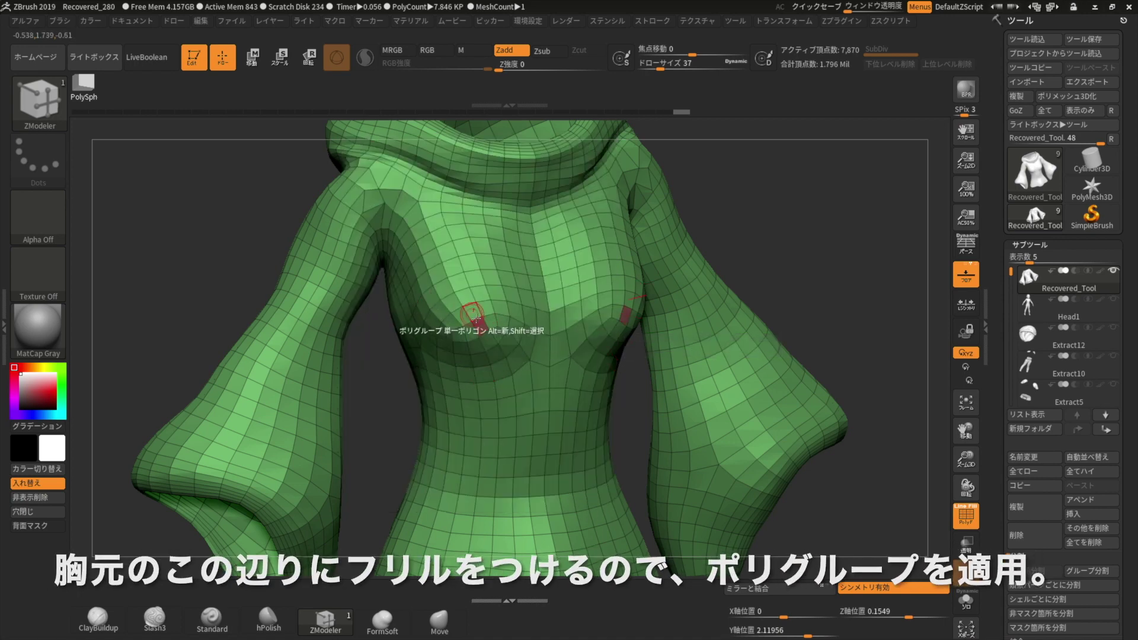
Step: Paint mirrored red polygroup strips from the collar down both sides of the chest opening
drag(477, 318, 437, 214)
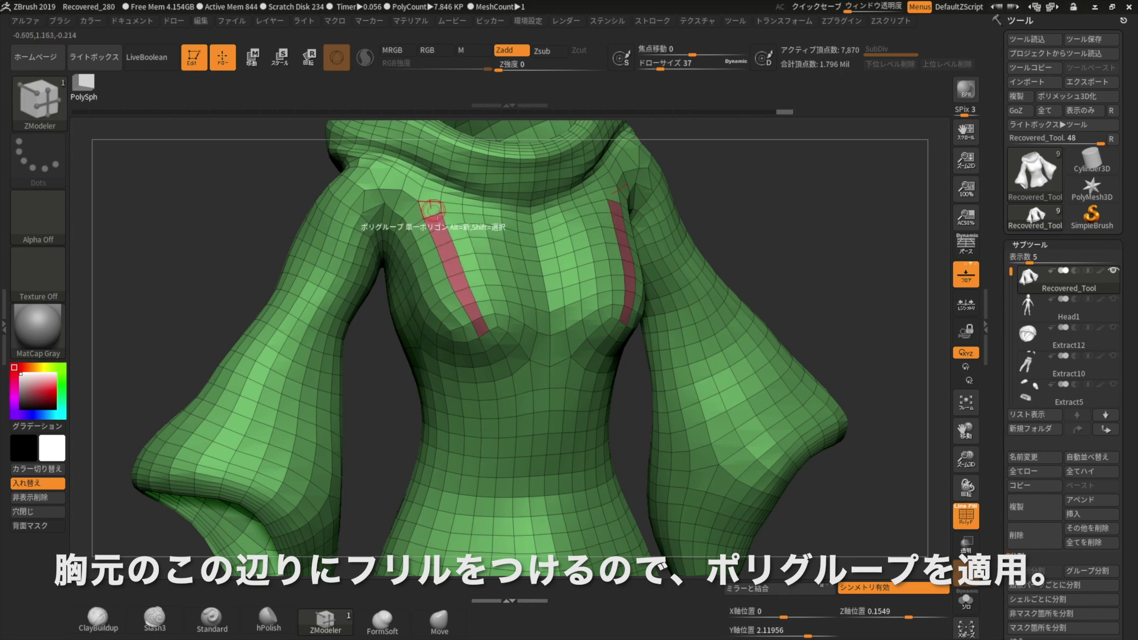
drag(431, 207, 430, 198)
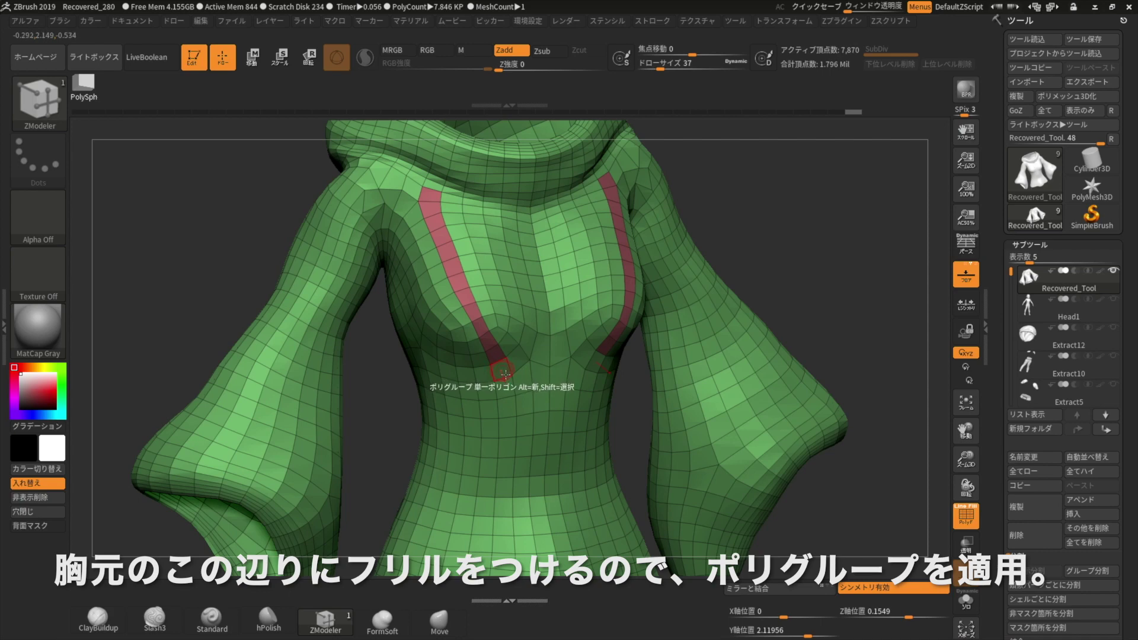
mouse_move(382, 419)
mouse_down()
mouse_move(377, 400)
mouse_move(415, 391)
mouse_up()
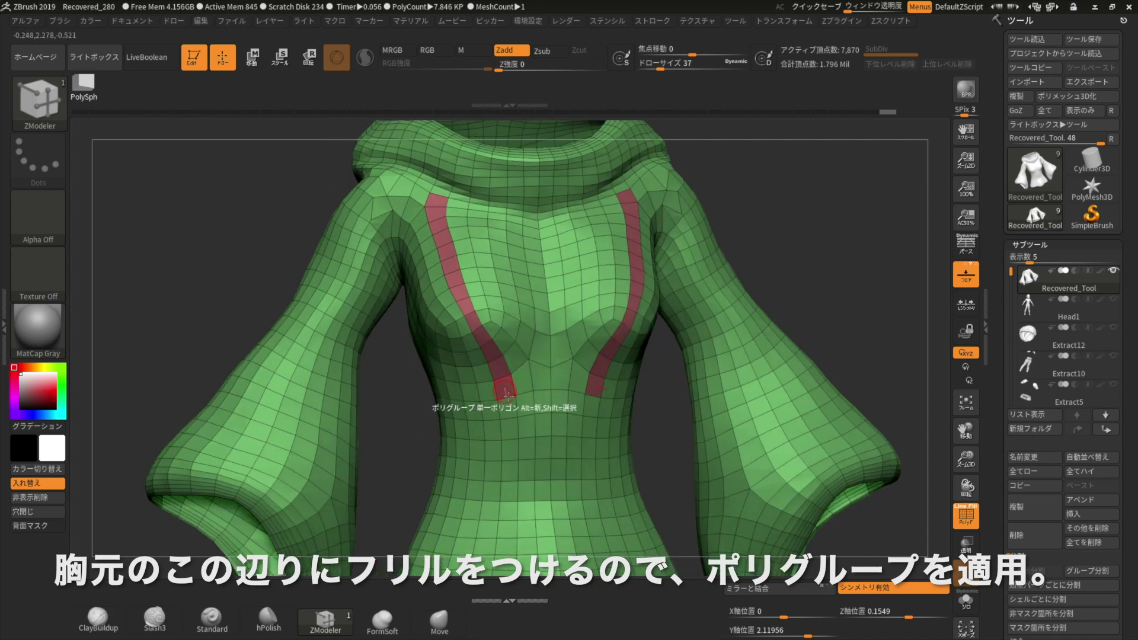
drag(509, 432, 507, 472)
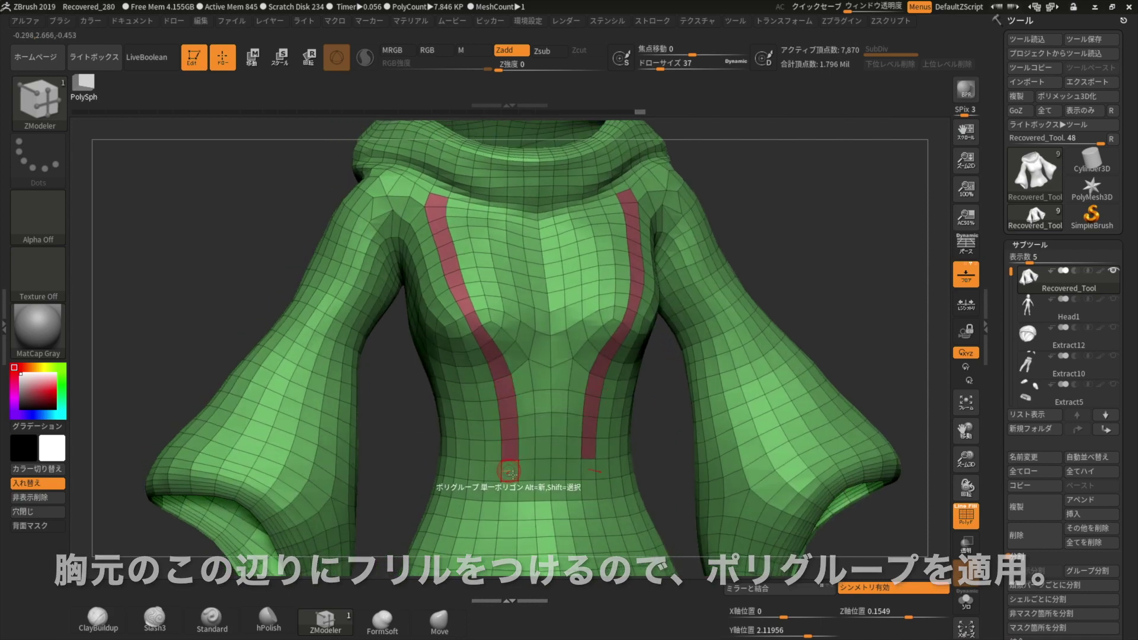
mouse_move(386, 418)
mouse_down()
mouse_move(394, 407)
mouse_move(376, 394)
mouse_move(381, 401)
mouse_up()
key(space)
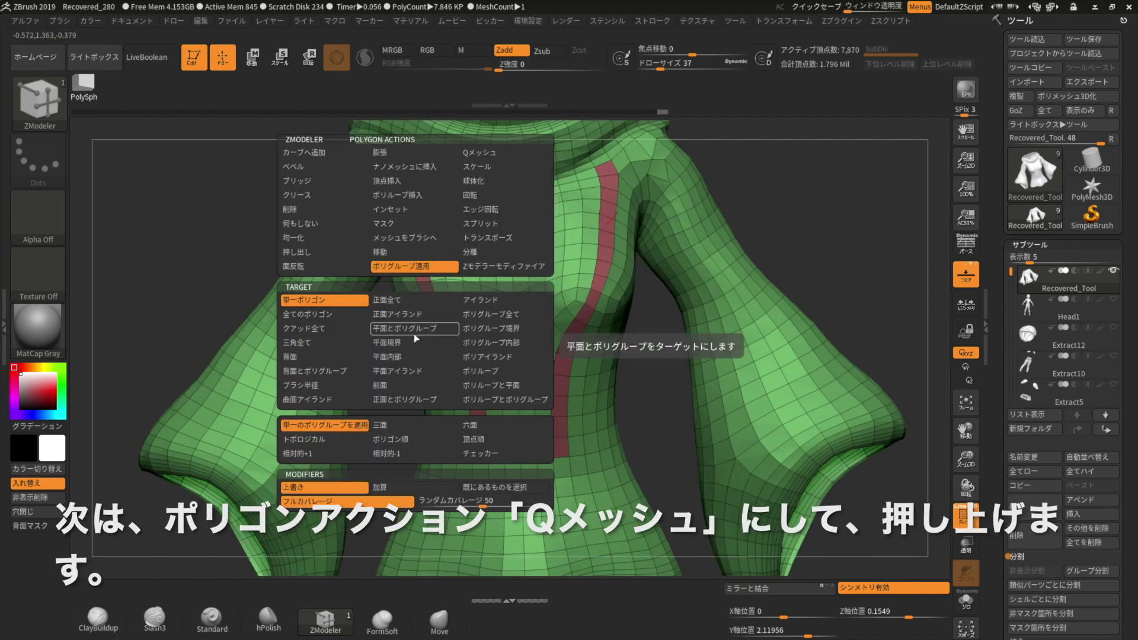
Step: Use QMesh with All Polygroups target to extrude both red strips outward into raised bands
click(476, 153)
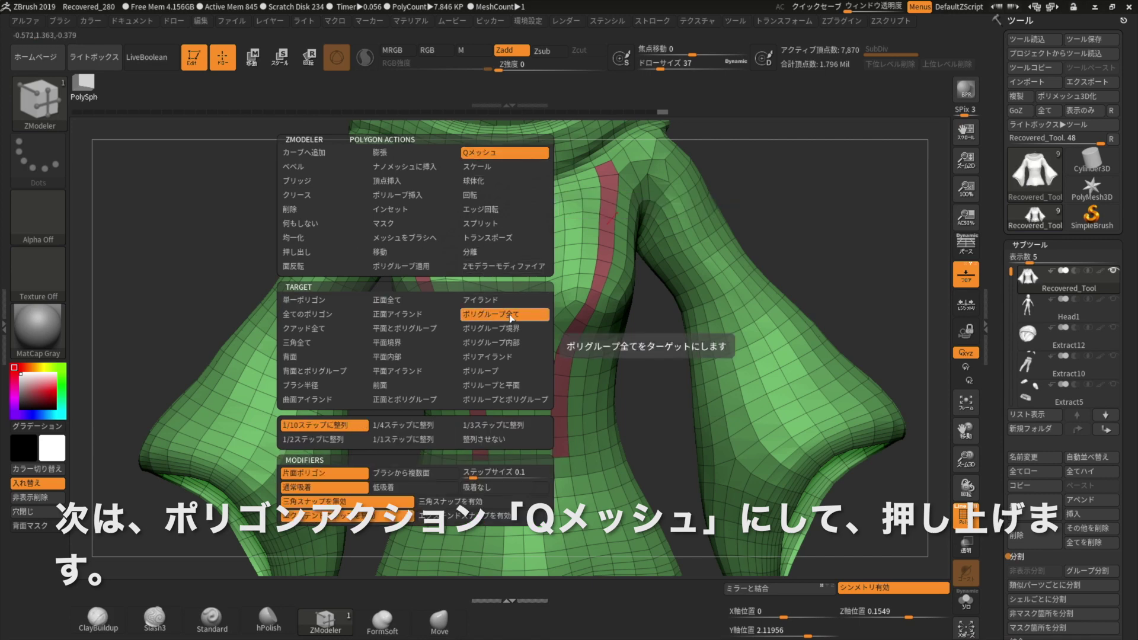
click(528, 318)
drag(266, 205, 392, 175)
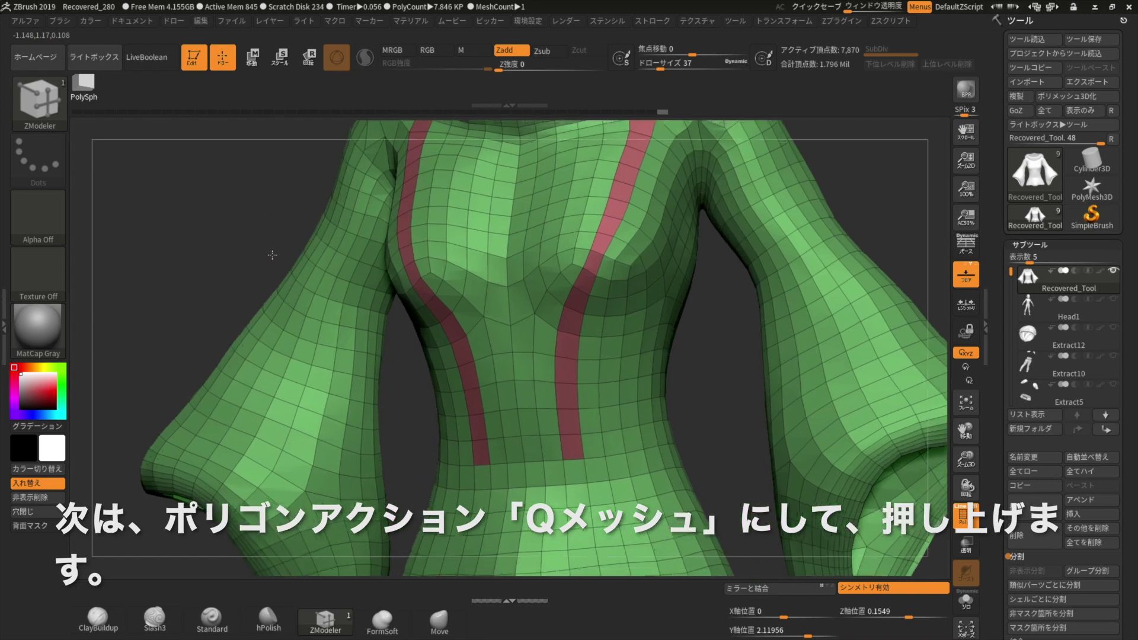
drag(292, 237, 288, 271)
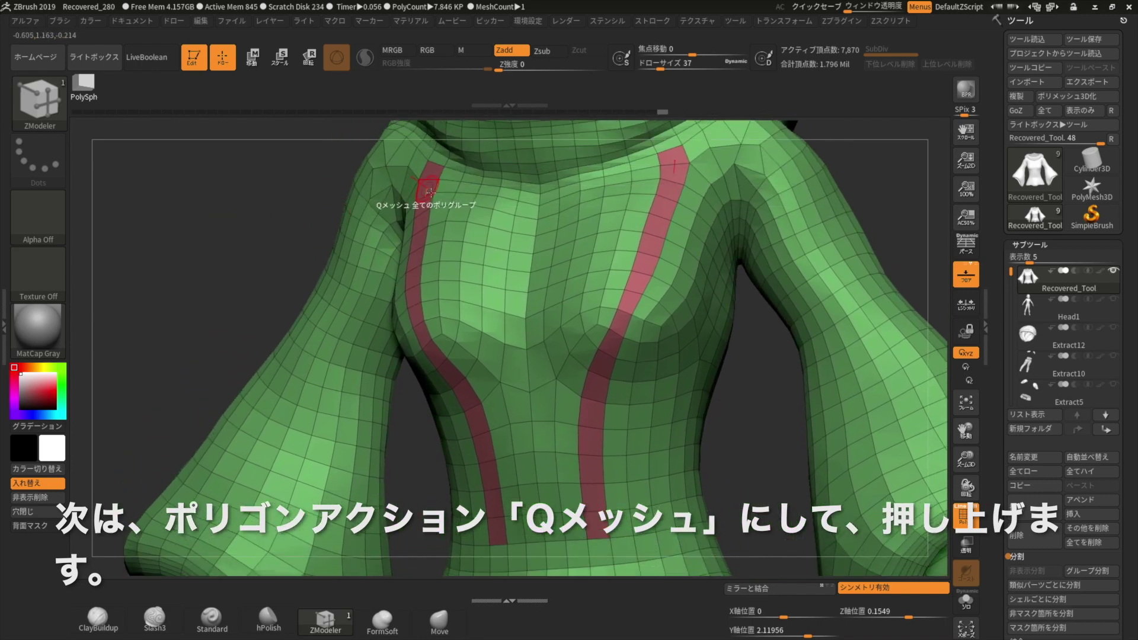
drag(428, 191, 416, 189)
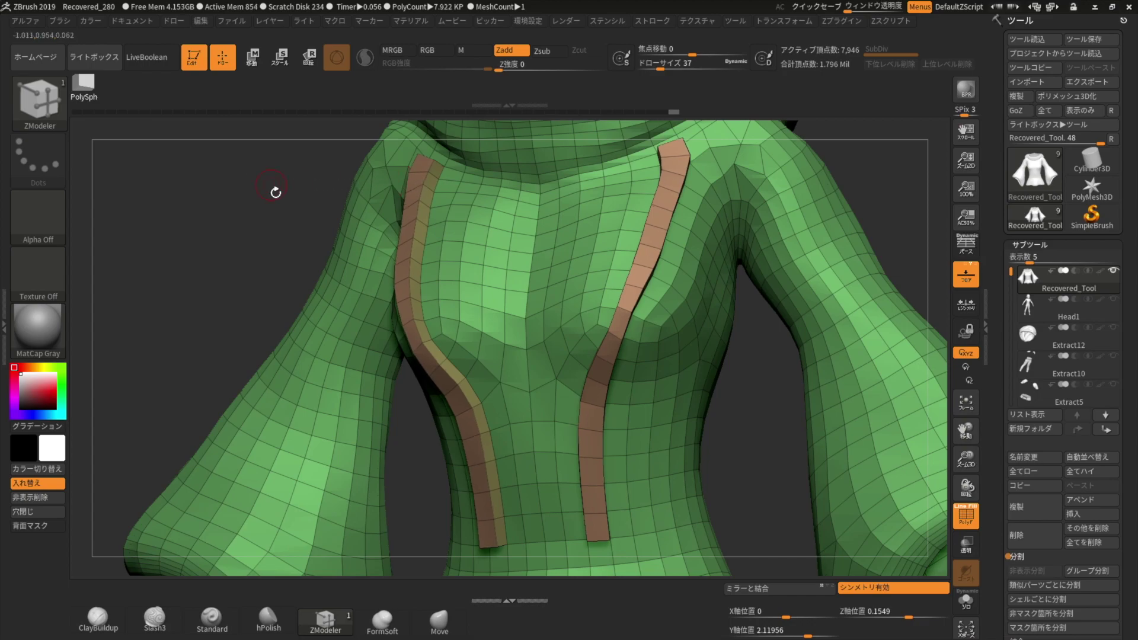
mouse_move(236, 261)
mouse_down()
mouse_move(297, 269)
mouse_move(249, 188)
mouse_up()
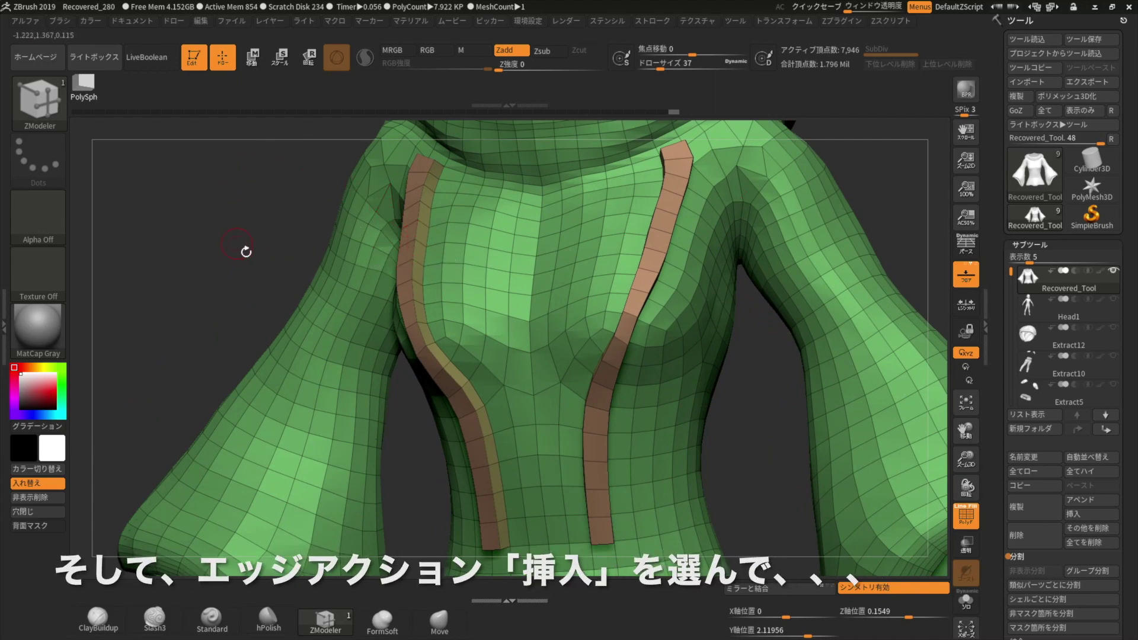
Step: With Edge Action Insert, Alt-click to delete the lengthwise edge loop splitting each chest band
drag(245, 252, 395, 285)
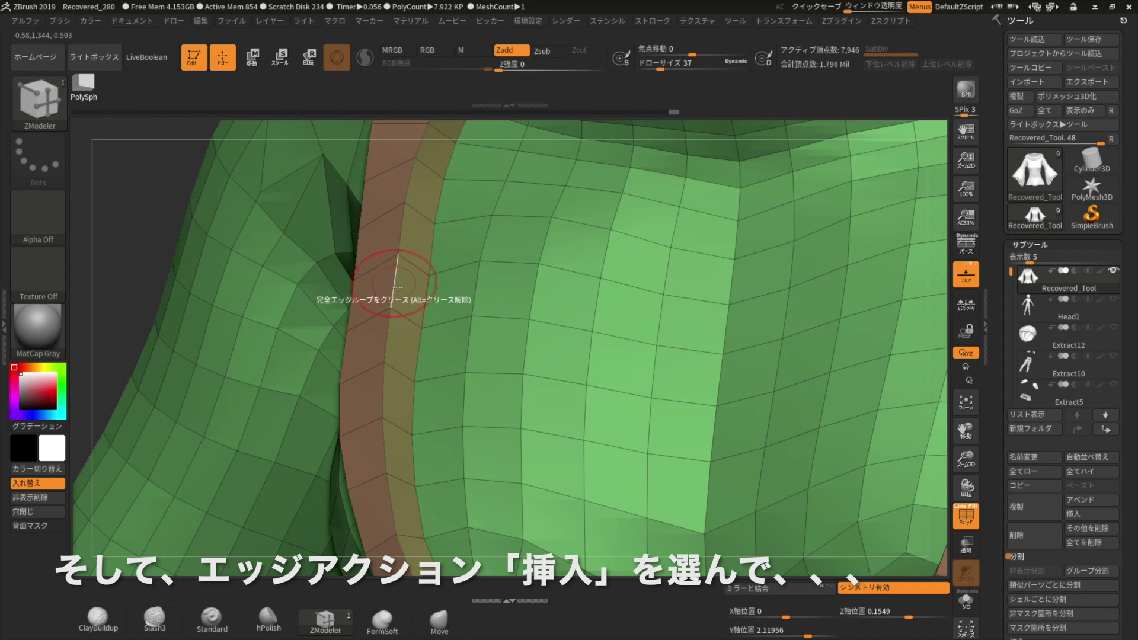
key(space)
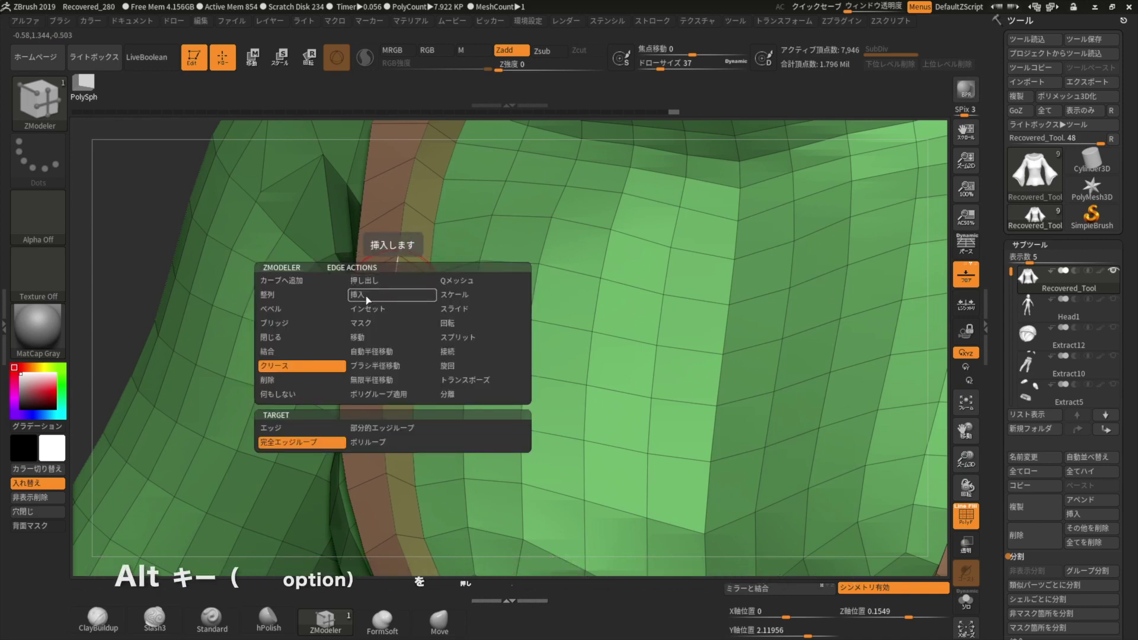
click(368, 299)
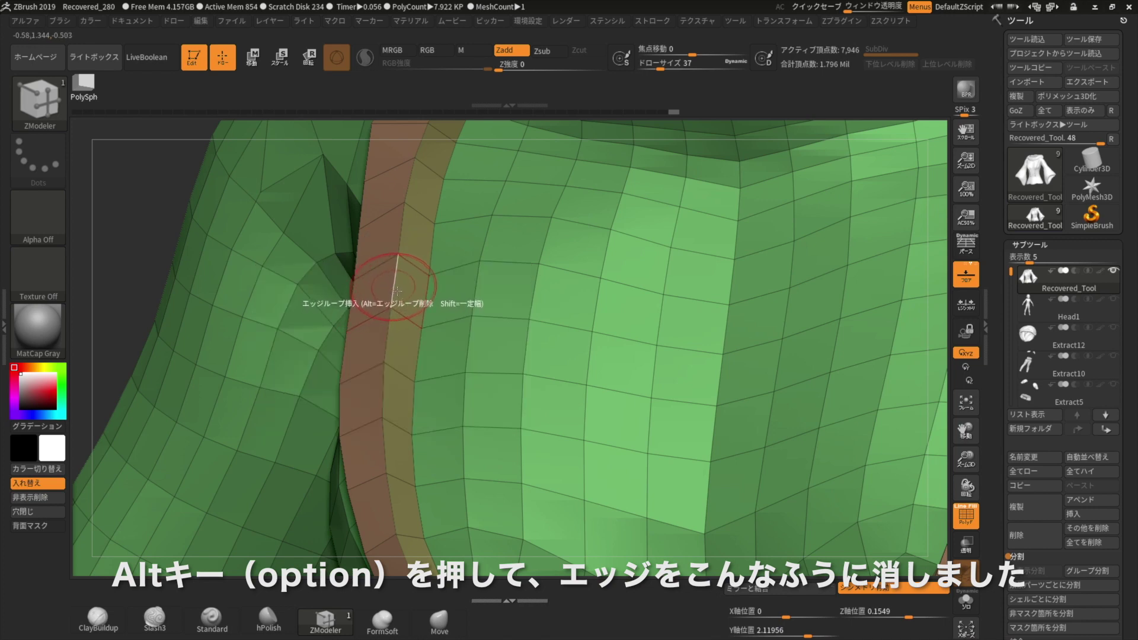
alt+click(398, 291)
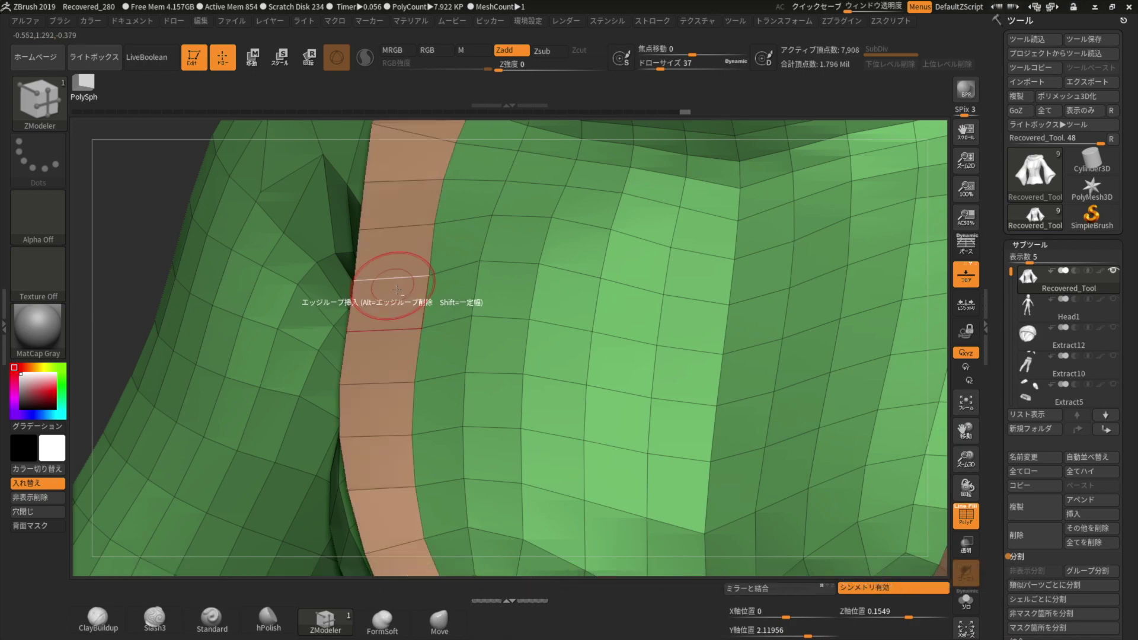
mouse_move(169, 283)
mouse_down()
mouse_move(139, 249)
mouse_move(157, 236)
mouse_move(168, 152)
mouse_move(195, 165)
mouse_move(207, 254)
mouse_move(171, 202)
mouse_move(151, 207)
mouse_up()
mouse_move(128, 264)
mouse_down()
mouse_move(122, 213)
mouse_move(145, 203)
mouse_move(145, 247)
mouse_move(163, 261)
mouse_move(145, 261)
mouse_move(340, 211)
mouse_up()
right_drag(277, 218, 339, 218)
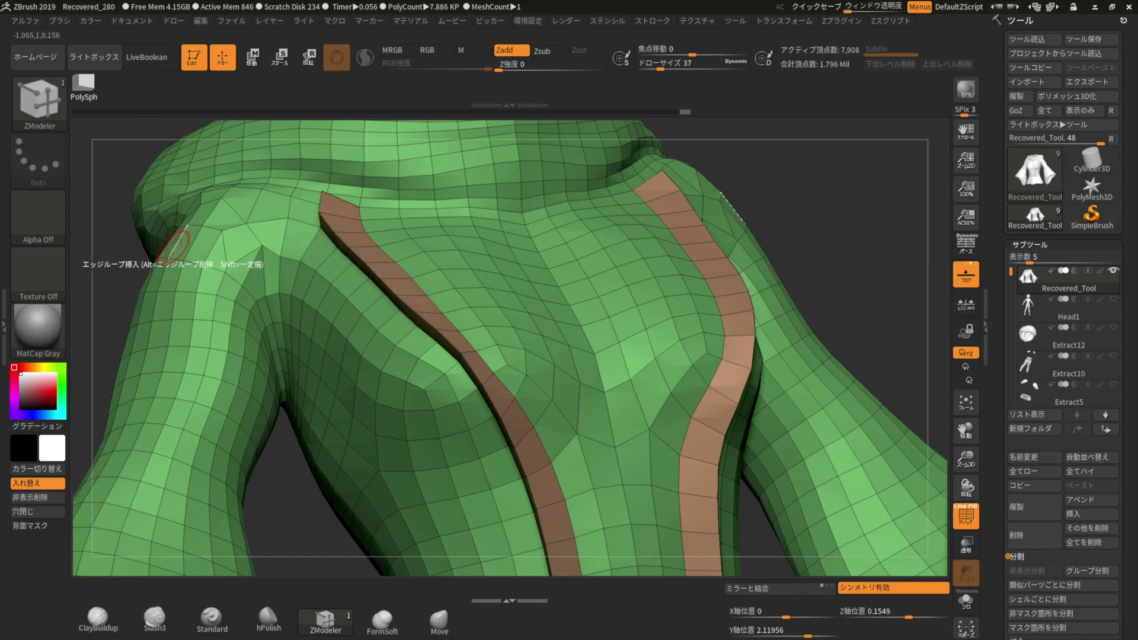
drag(134, 270, 343, 293)
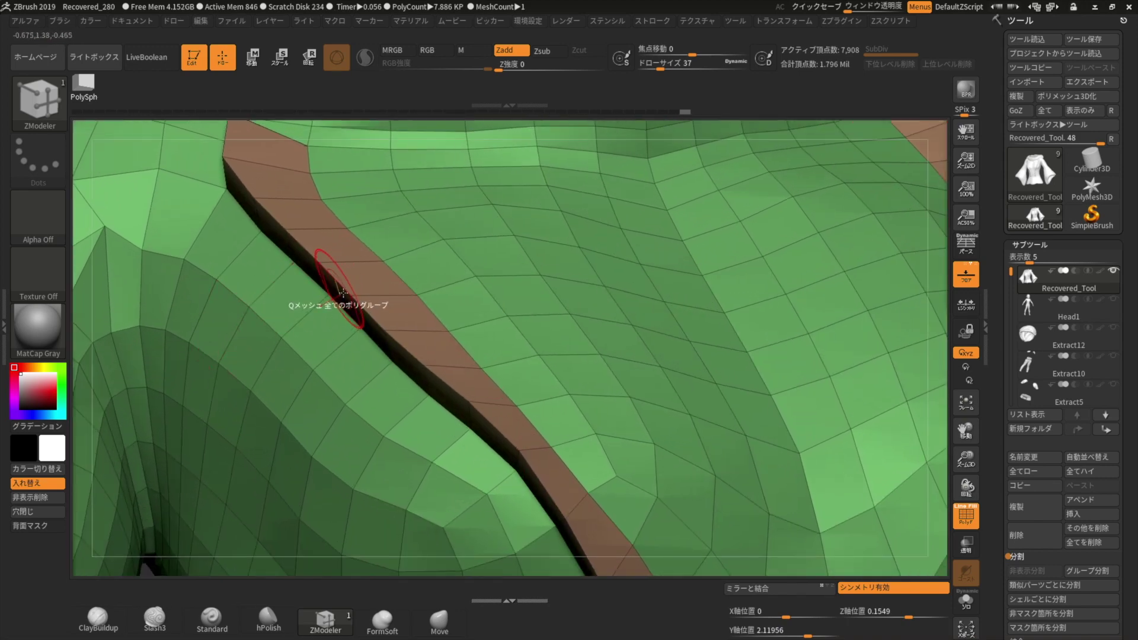
Step: With Edge Action Slide, push the band's edge loop outward to widen the frill base
key(space)
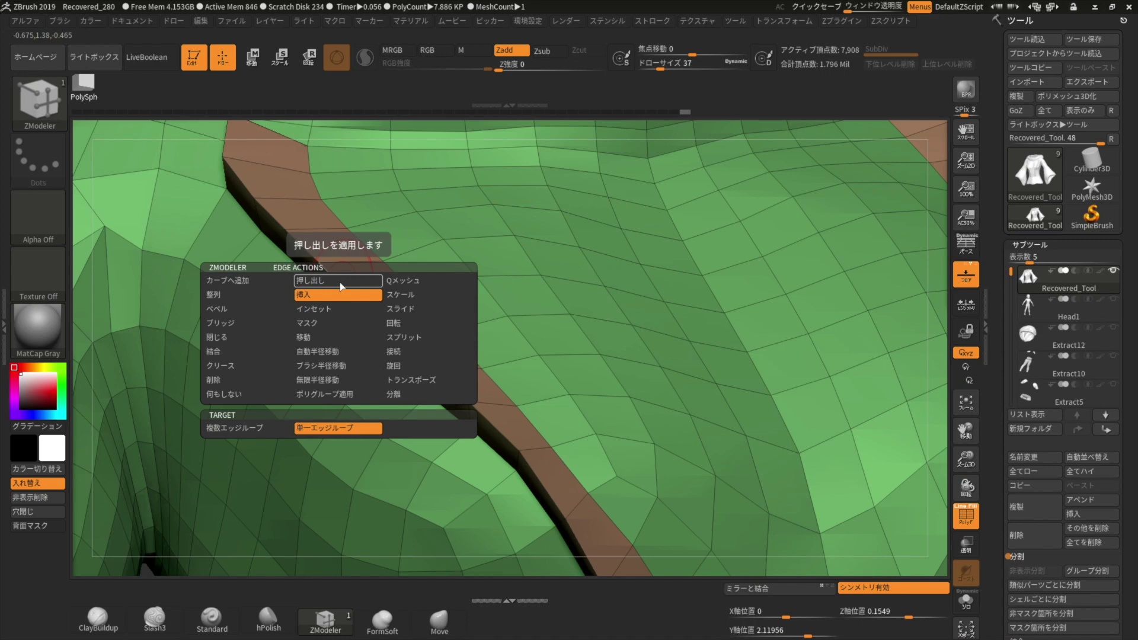
click(400, 308)
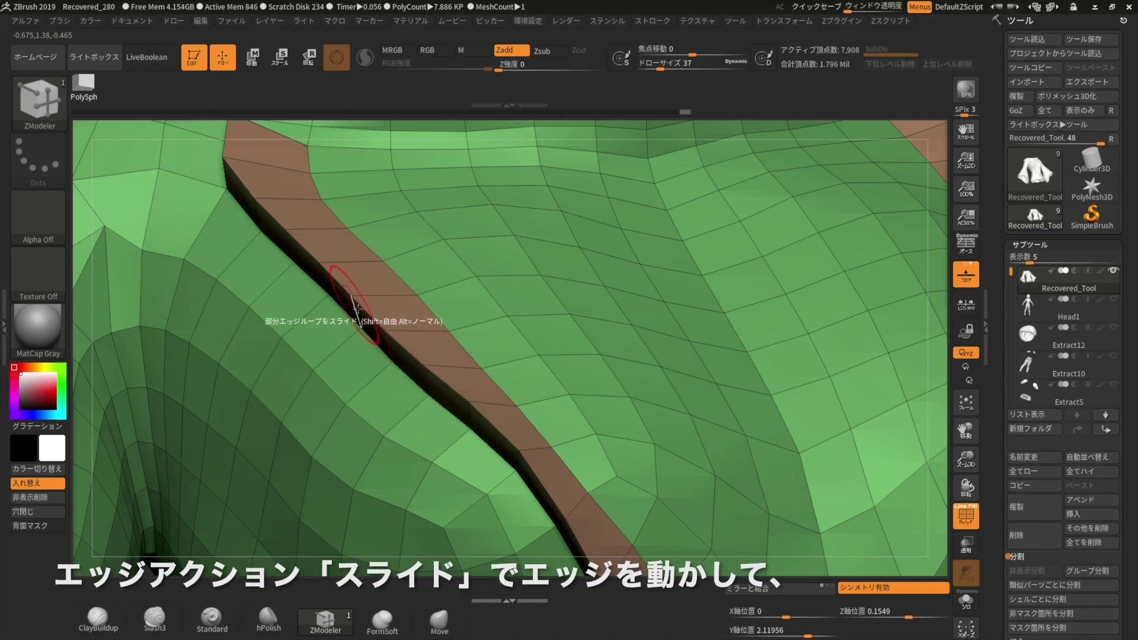
drag(369, 309, 385, 304)
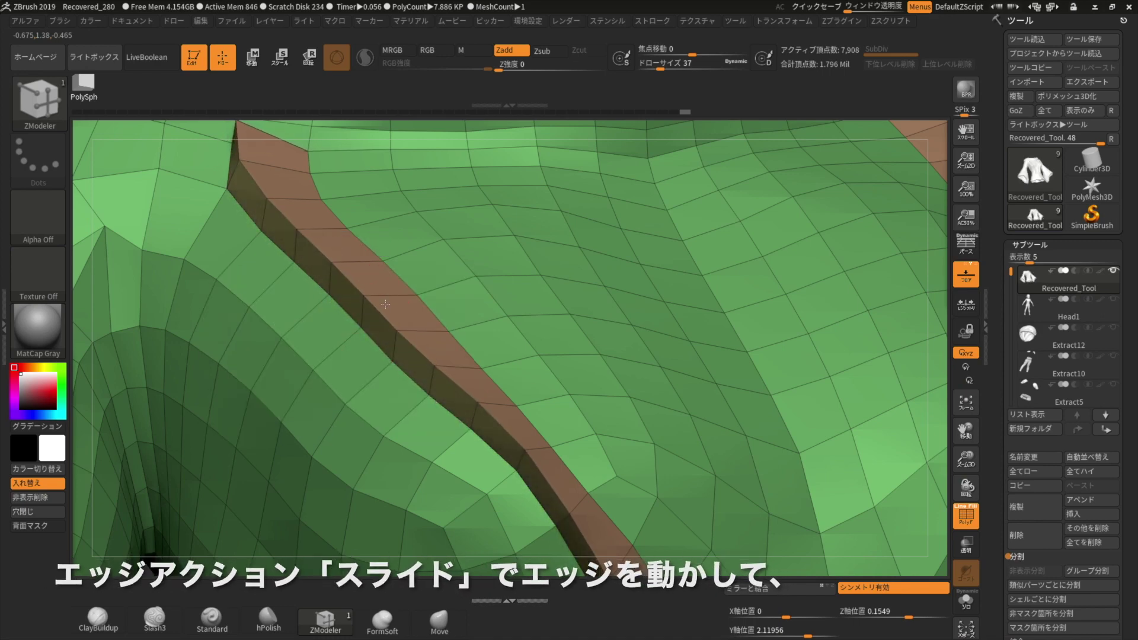
mouse_move(84, 255)
mouse_down()
mouse_move(71, 230)
mouse_move(71, 262)
mouse_up()
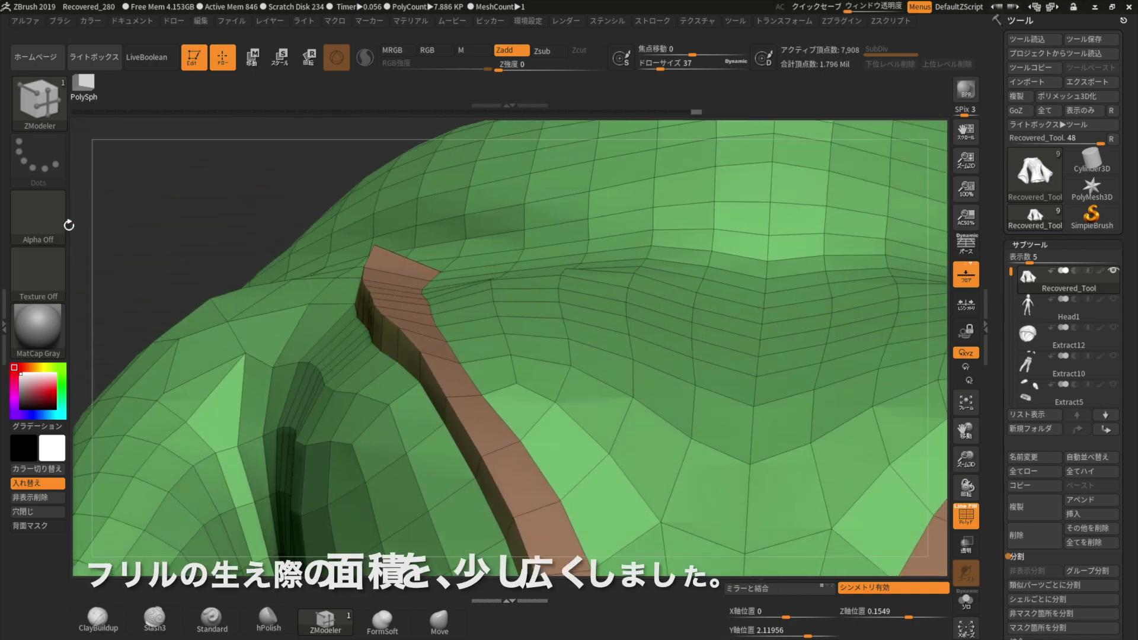
mouse_move(71, 263)
mouse_down()
mouse_move(127, 204)
mouse_move(406, 305)
mouse_up()
key(space)
click(415, 380)
key(space)
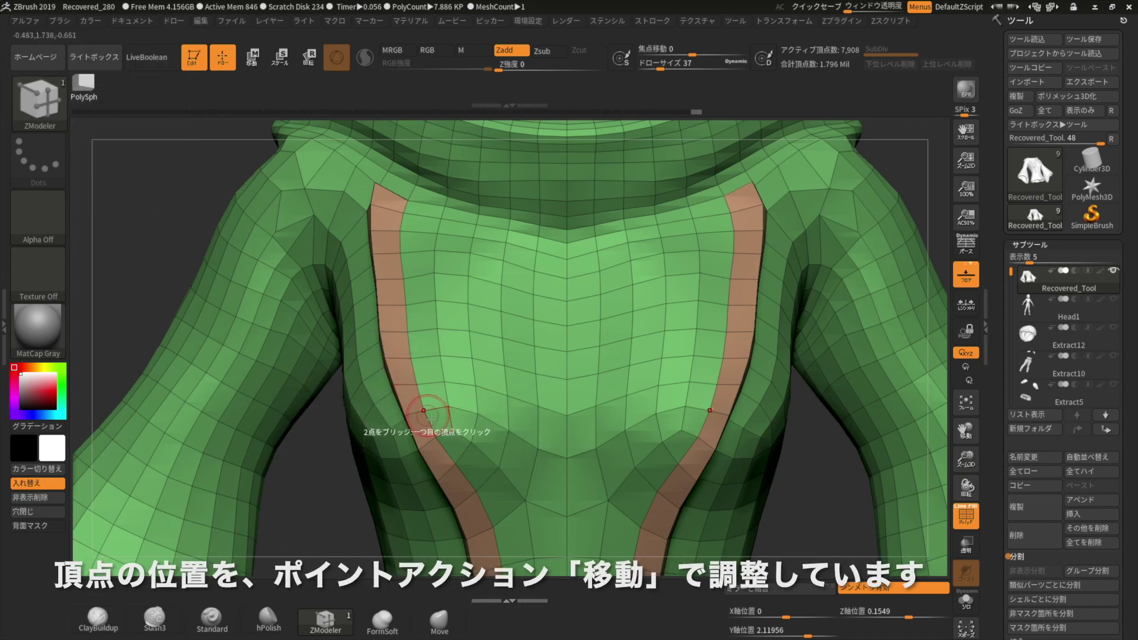
key(space)
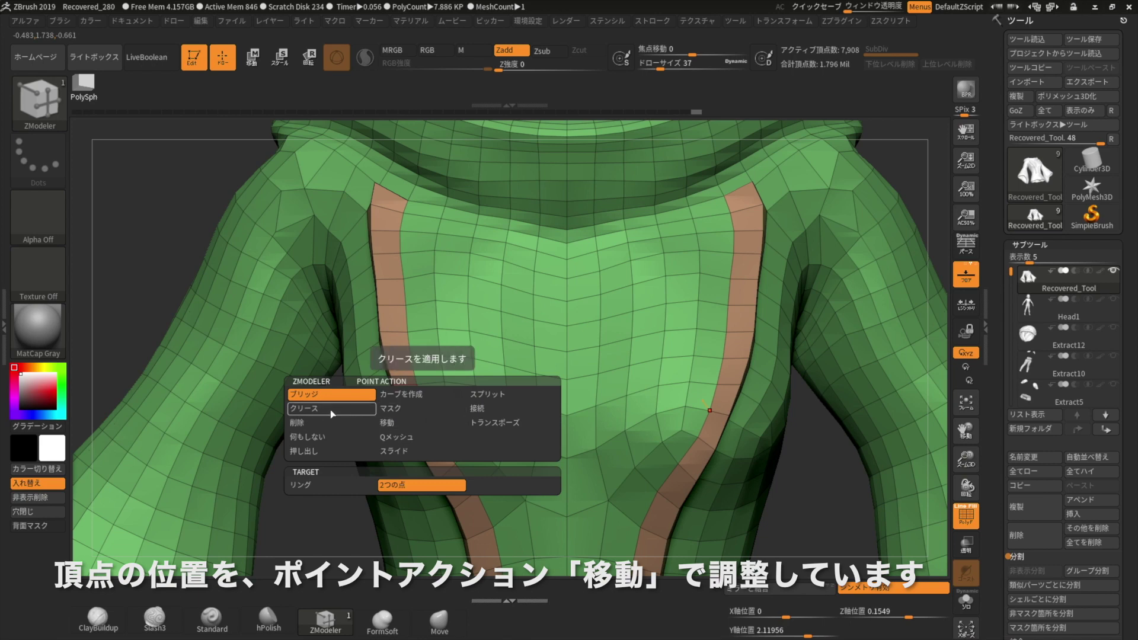
click(386, 422)
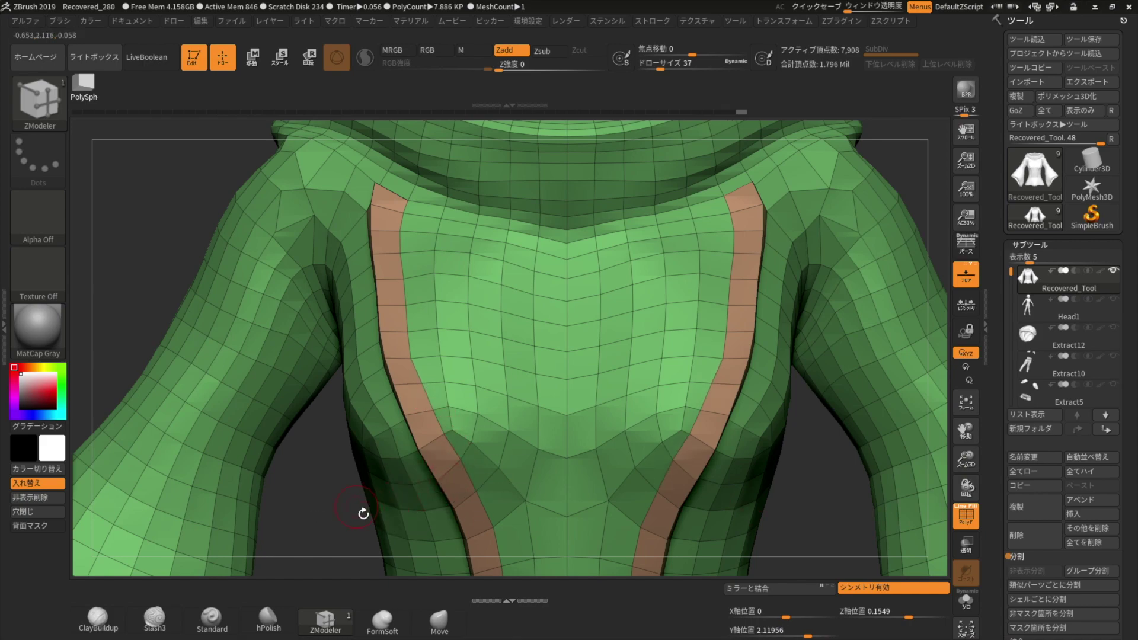
drag(322, 518, 349, 437)
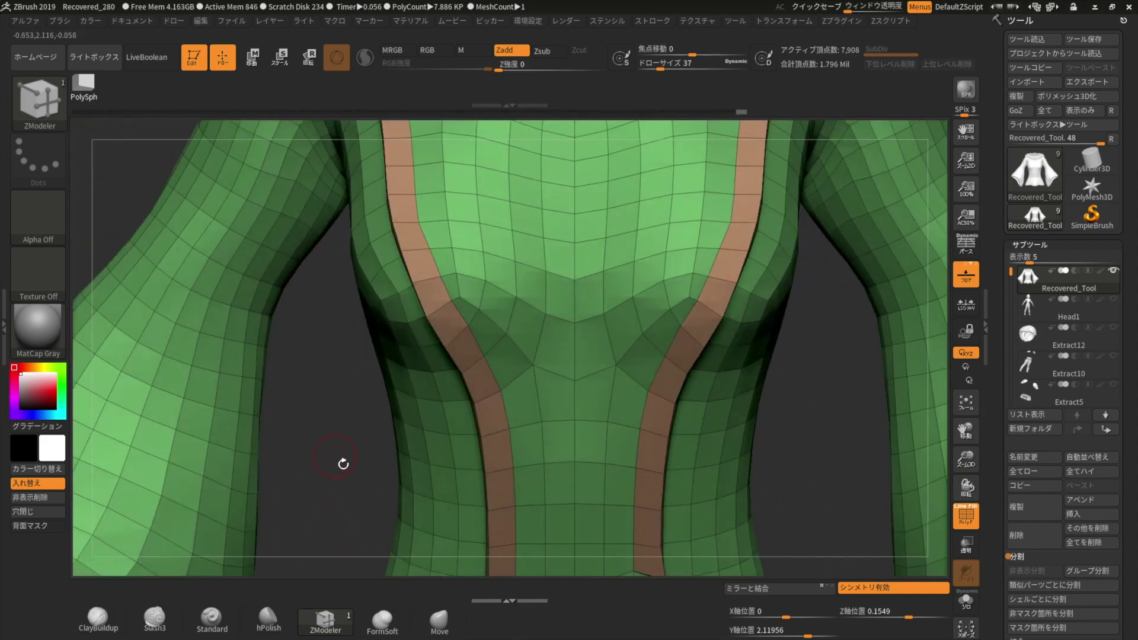
Step: Hide everything except the yellow chest polygroup and switch to the ZModeler brush (BZM)
drag(348, 437, 373, 236)
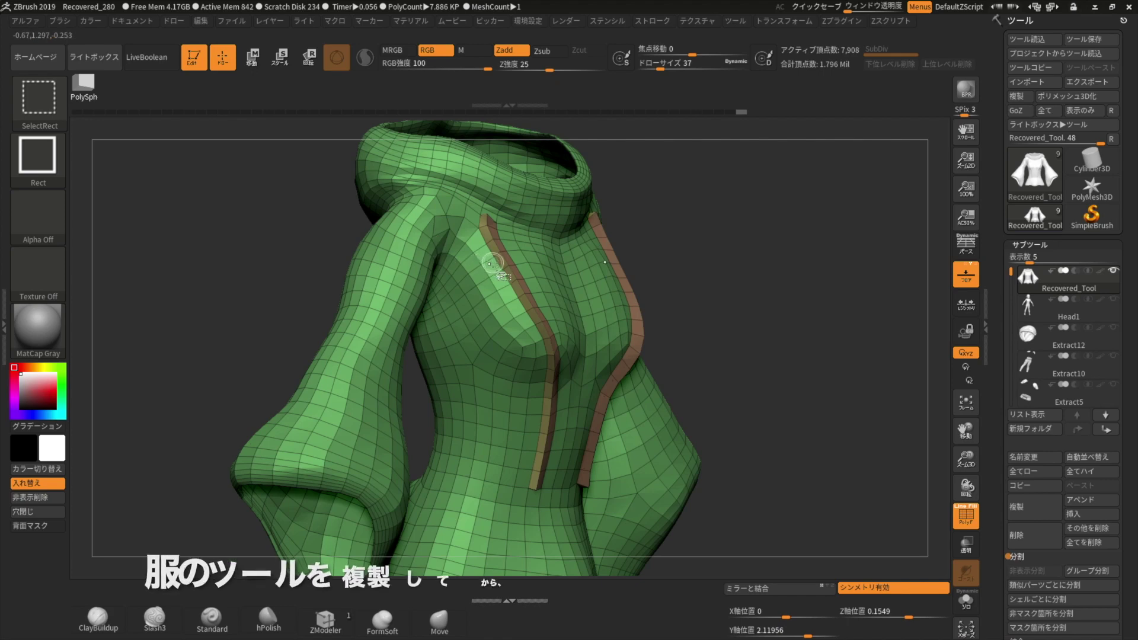
key(ctrl+z)
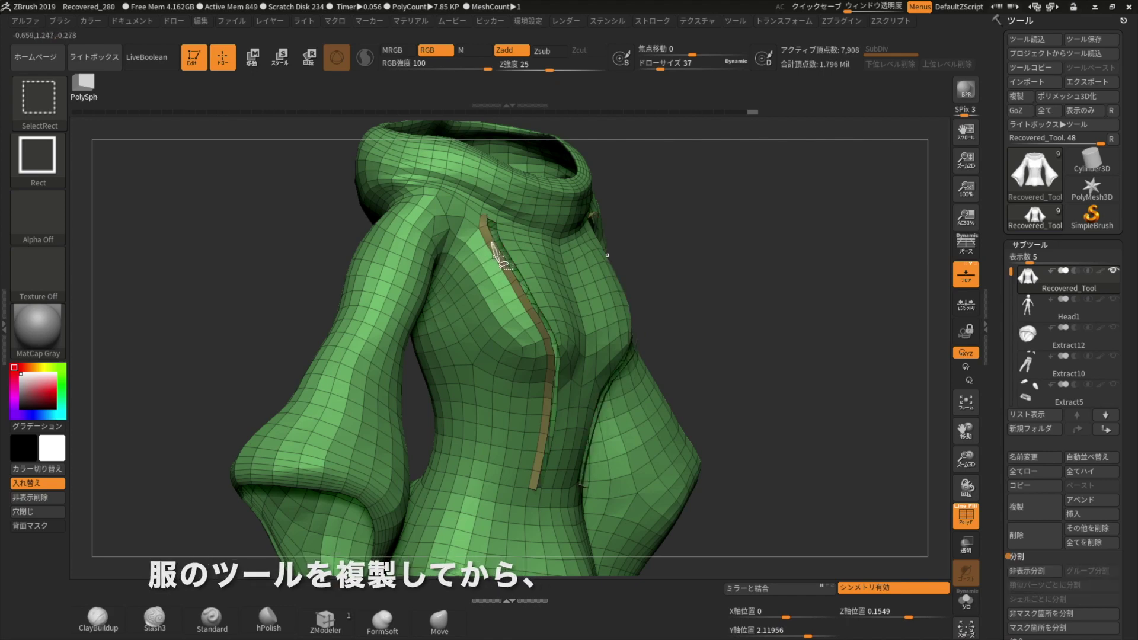
key(ctrl+z)
key(ctrl+z)
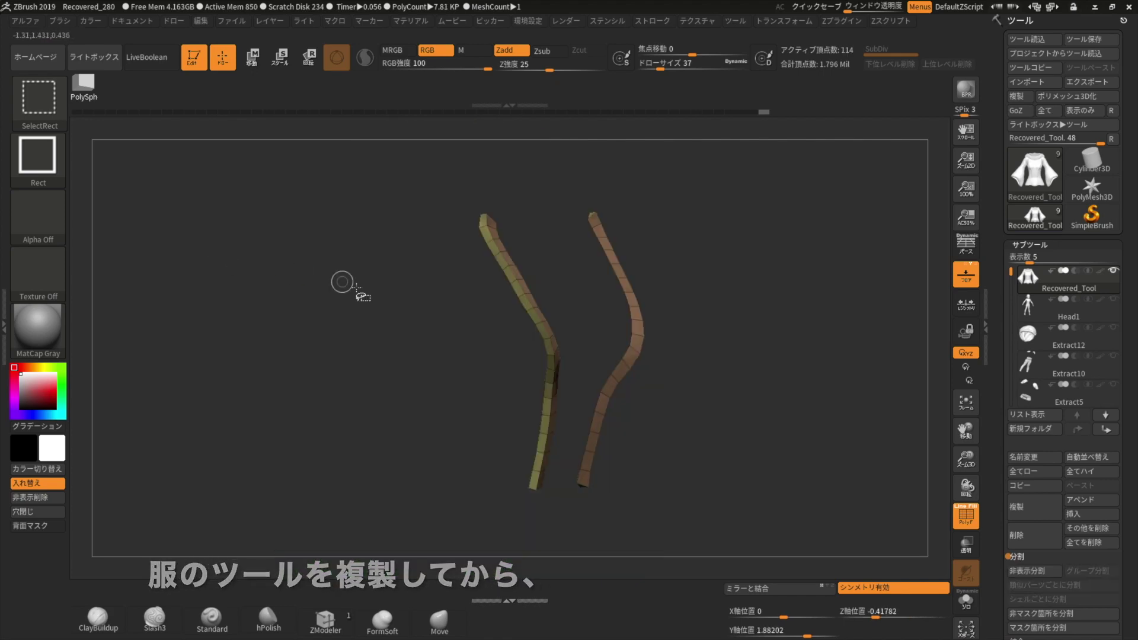
ctrl+shift+click(497, 233)
key(b)
key(z)
key(m)
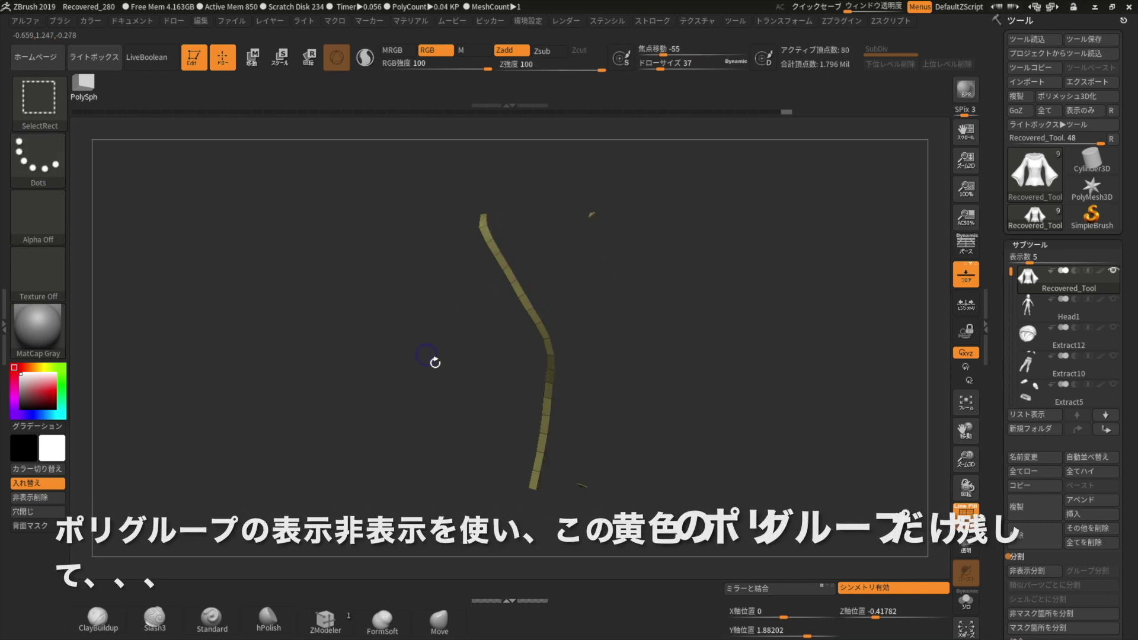
Step: Split the visible yellow strip into its own subtool with Subtool > Split > Split Hidden
mouse_move(365, 343)
mouse_down()
mouse_move(344, 333)
mouse_move(433, 339)
mouse_move(412, 338)
mouse_move(424, 333)
mouse_move(457, 369)
mouse_move(389, 340)
mouse_move(460, 271)
mouse_up()
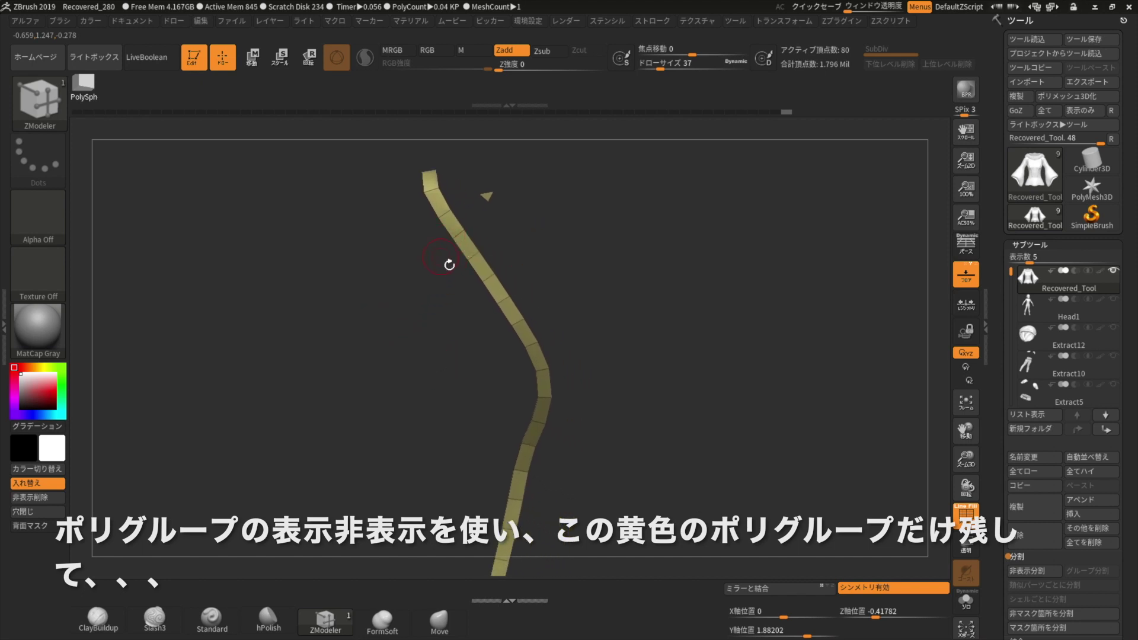
drag(417, 340, 412, 323)
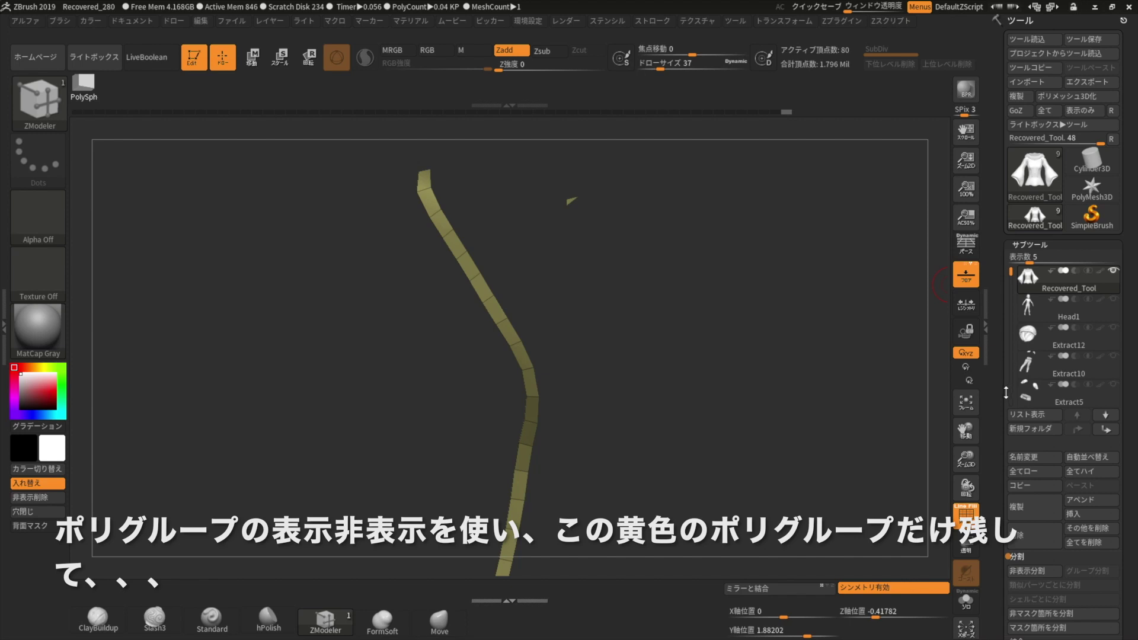
drag(998, 448, 997, 351)
click(1028, 437)
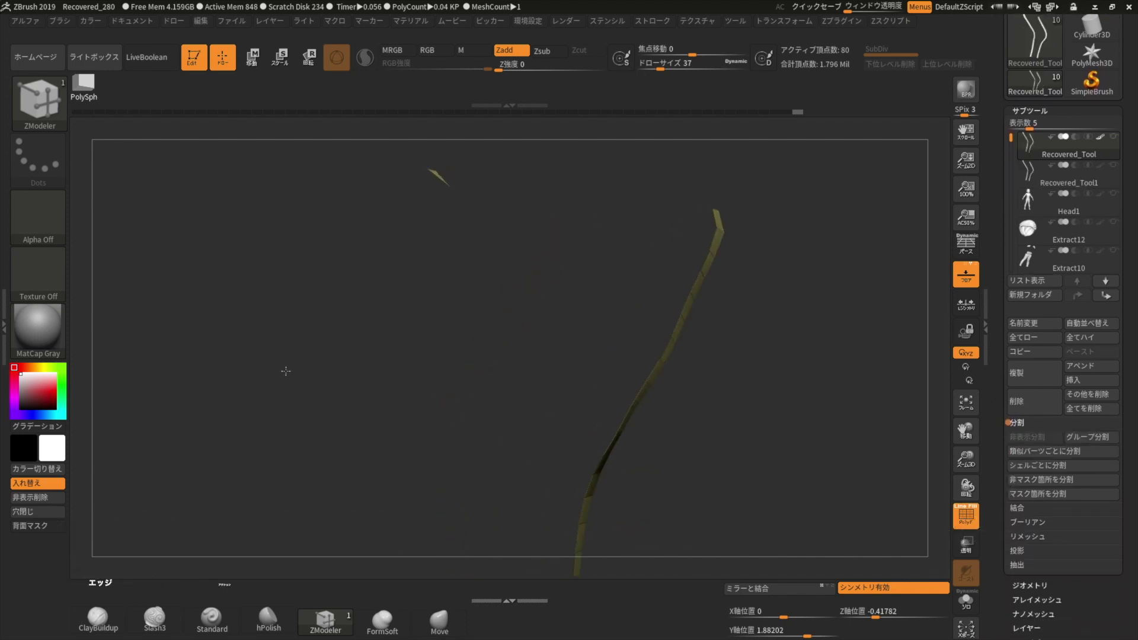
Step: Set the ZModeler Edge Action to Insert with the Multiple EdgeLoops target
mouse_move(325, 310)
mouse_down()
mouse_move(356, 406)
mouse_move(337, 337)
mouse_move(369, 338)
mouse_up()
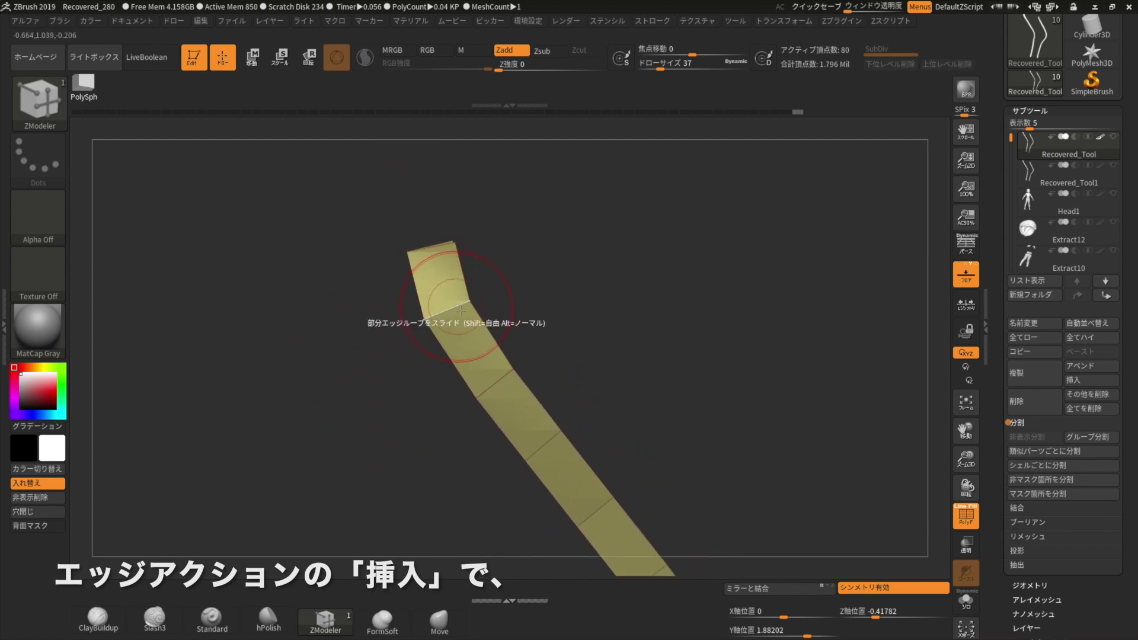
key(space)
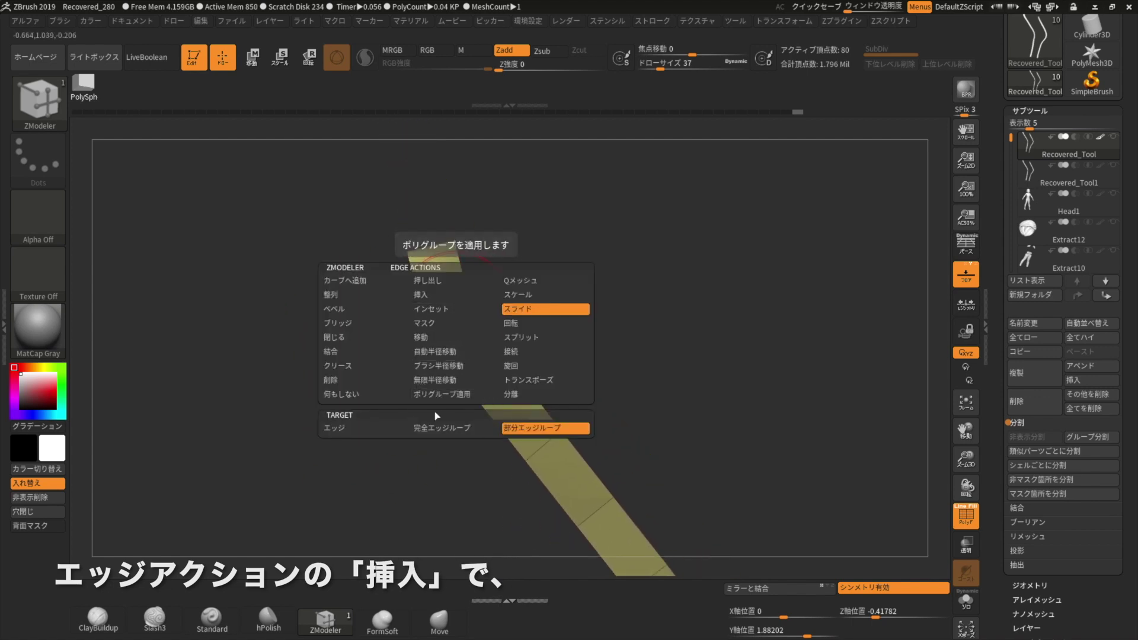
key(space)
click(420, 298)
key(space)
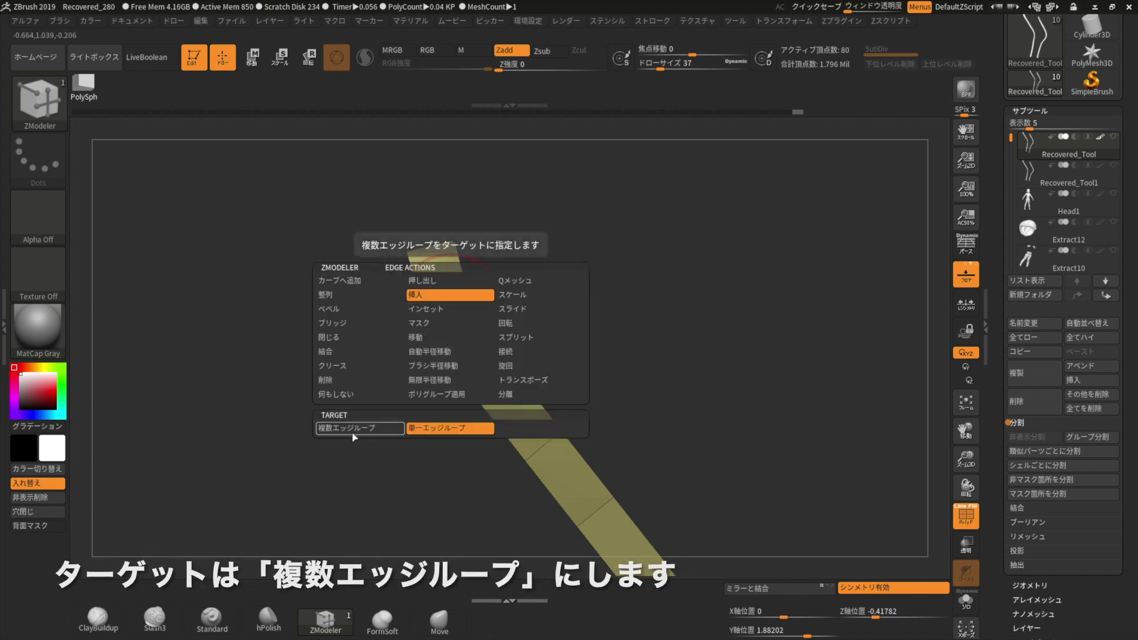
click(346, 430)
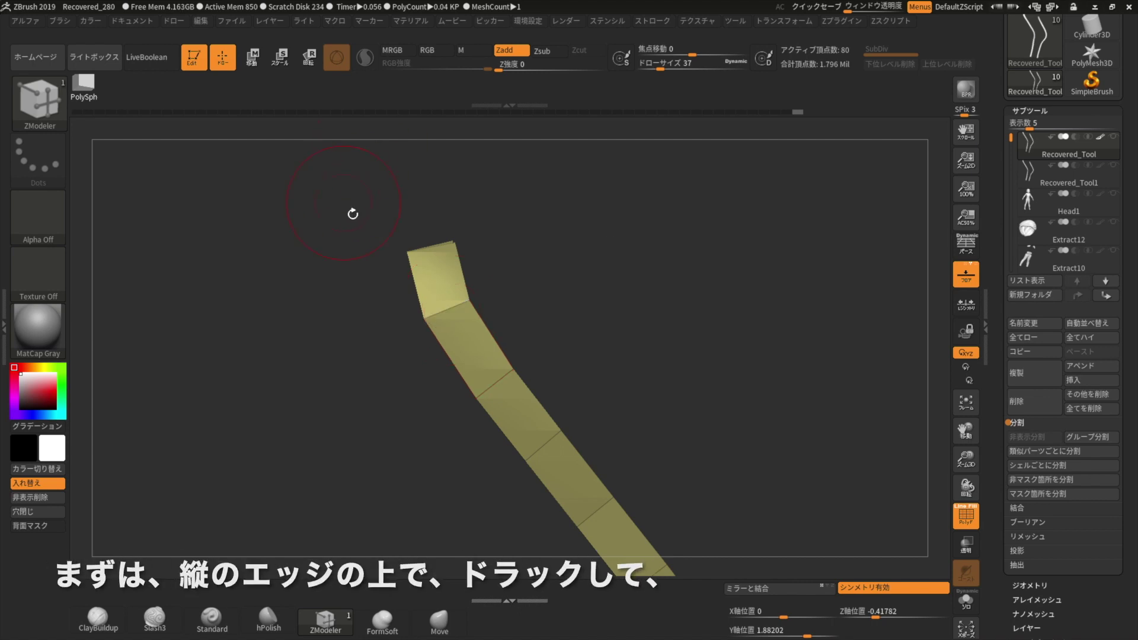
Step: Insert lengthwise edge loops so the strip has five rows of polygons
click(453, 318)
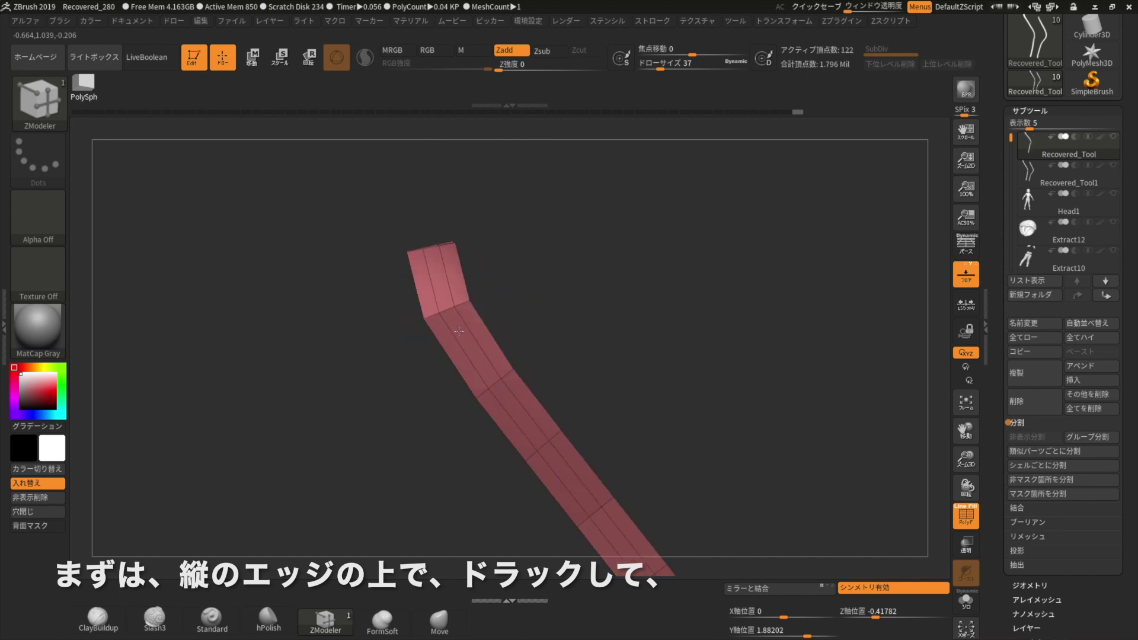
click(465, 342)
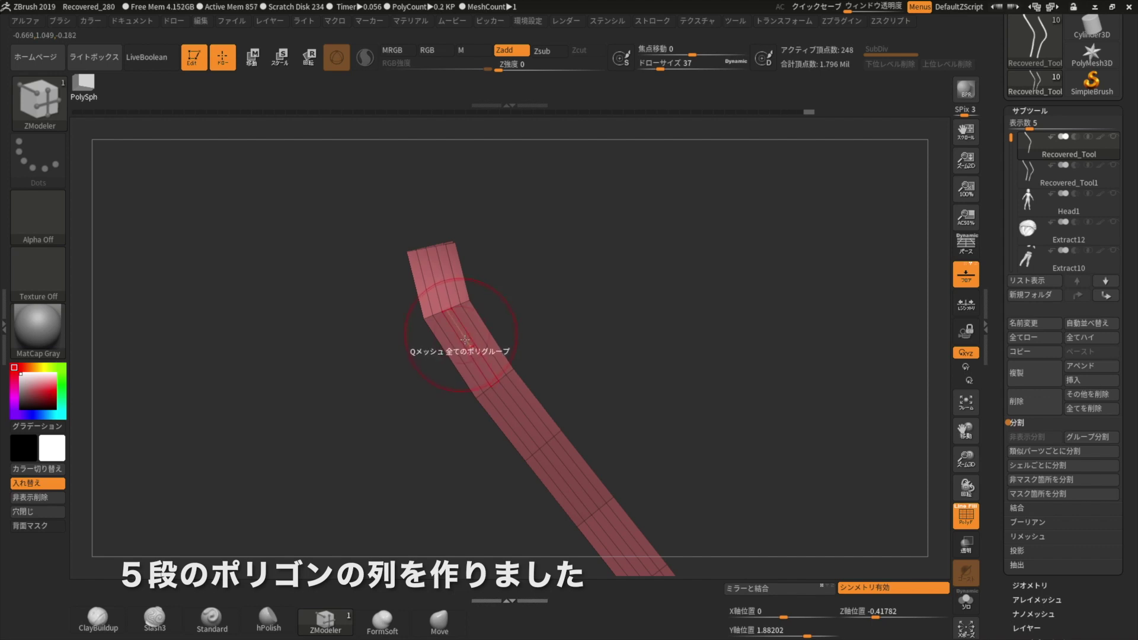
mouse_move(355, 362)
mouse_down()
mouse_move(343, 322)
mouse_move(394, 393)
mouse_up()
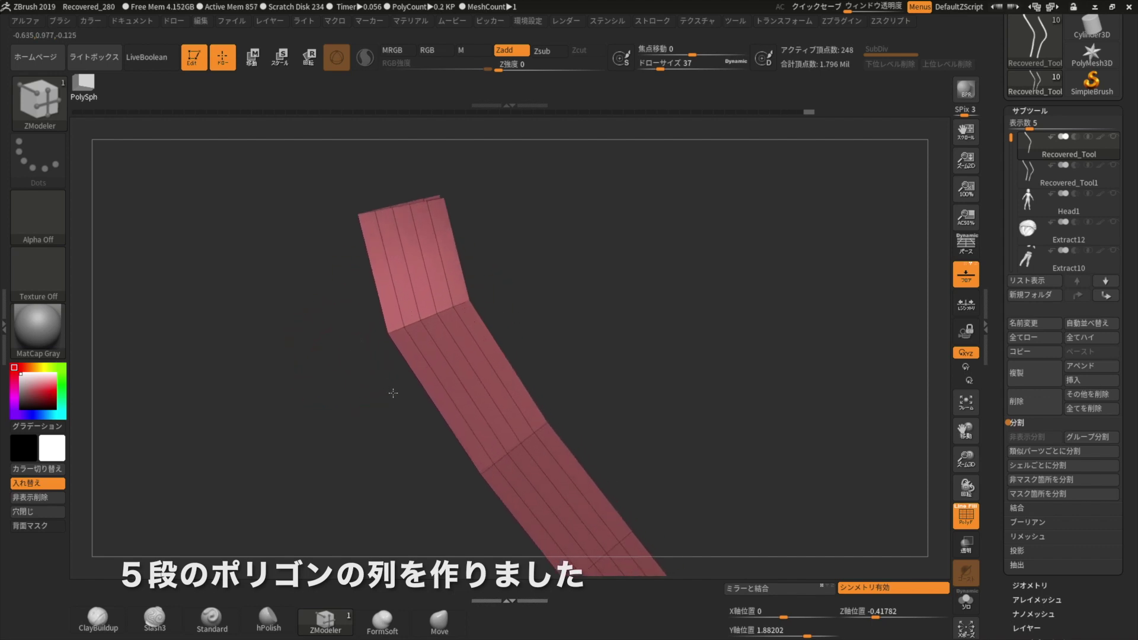
mouse_move(237, 285)
mouse_down()
mouse_move(319, 333)
mouse_move(328, 422)
mouse_move(318, 409)
mouse_up()
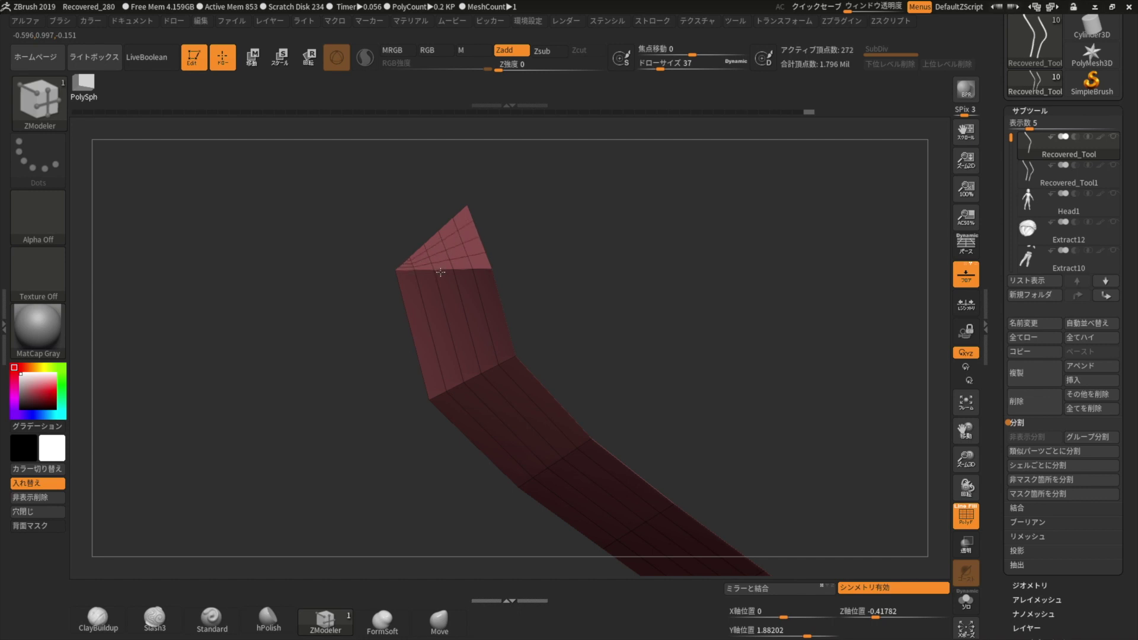
Step: Insert crosswise edge loops along the upper part of the strip
mouse_move(385, 332)
mouse_down()
mouse_move(346, 333)
mouse_move(338, 315)
mouse_move(363, 268)
mouse_up()
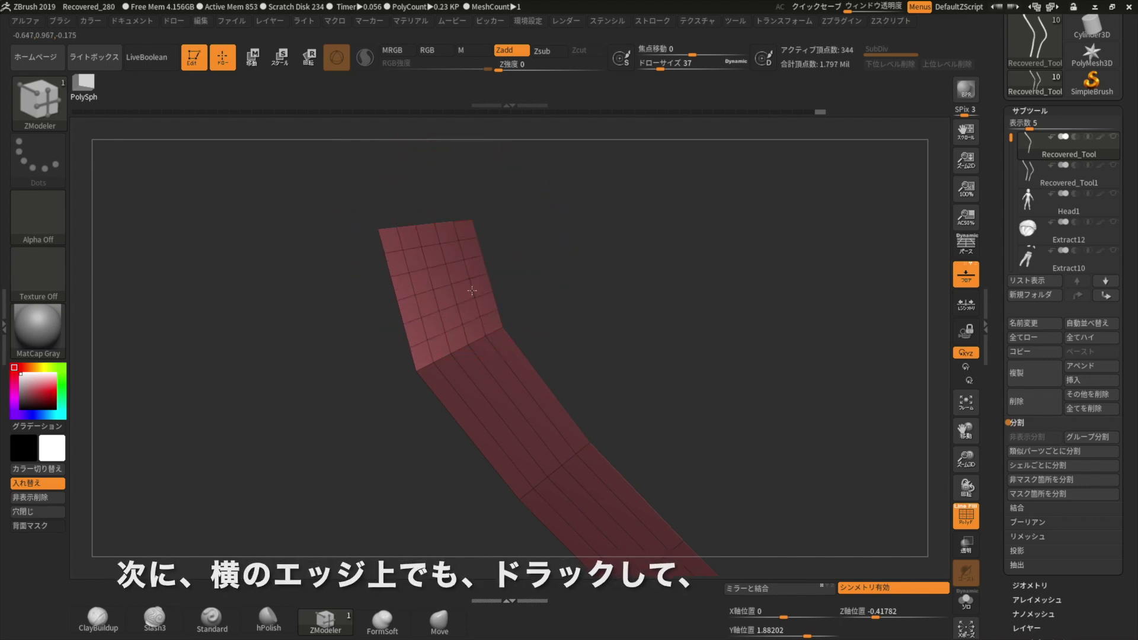
mouse_move(383, 323)
mouse_down()
mouse_move(331, 351)
mouse_move(325, 338)
mouse_up()
drag(381, 468, 394, 348)
click(492, 319)
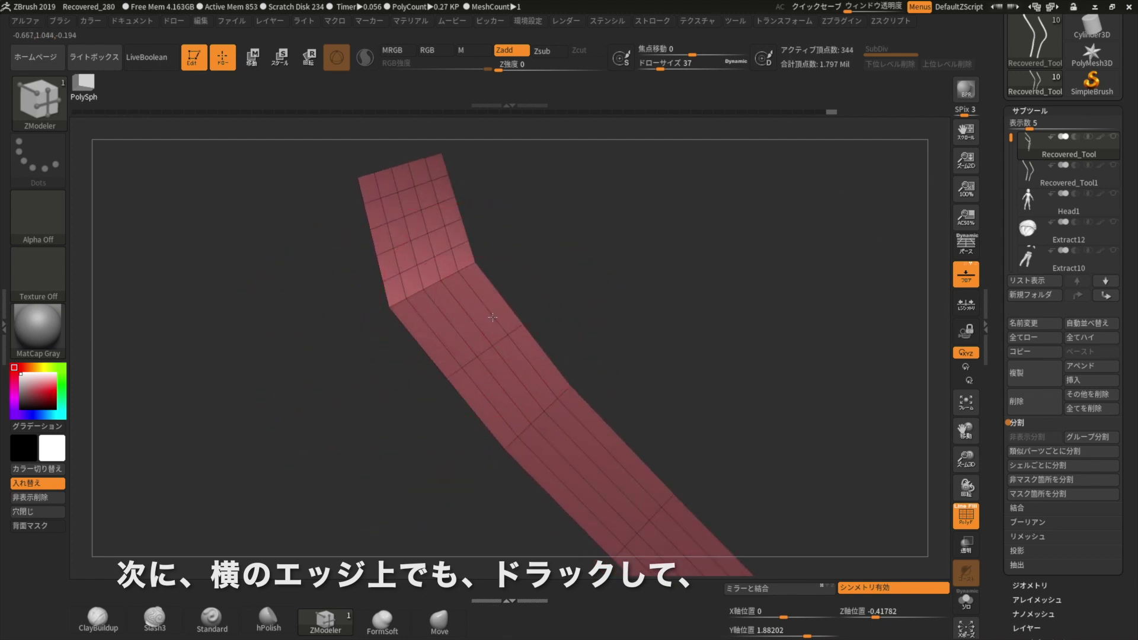
mouse_move(509, 338)
mouse_down()
mouse_move(361, 356)
mouse_move(395, 376)
mouse_move(405, 423)
mouse_move(415, 409)
mouse_up()
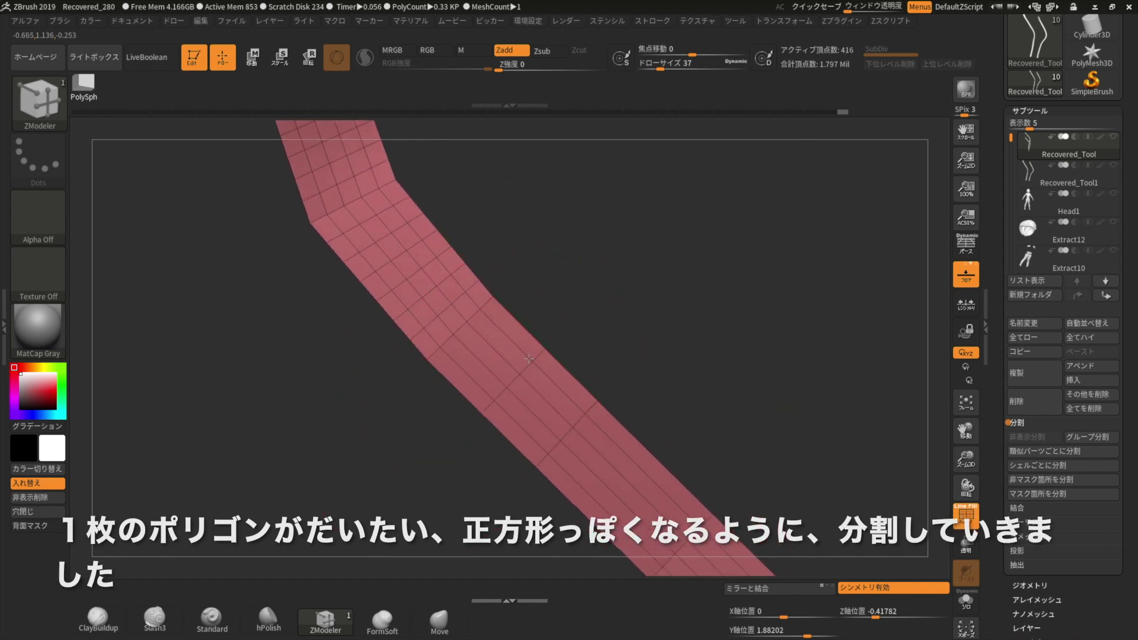
drag(481, 436, 308, 343)
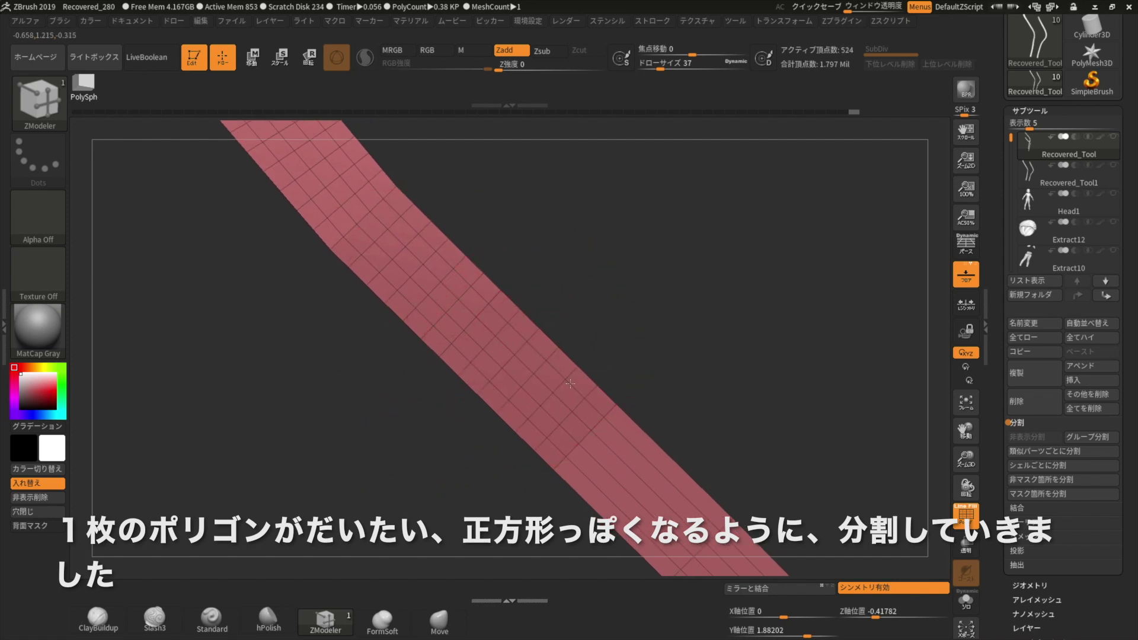
drag(394, 399, 520, 296)
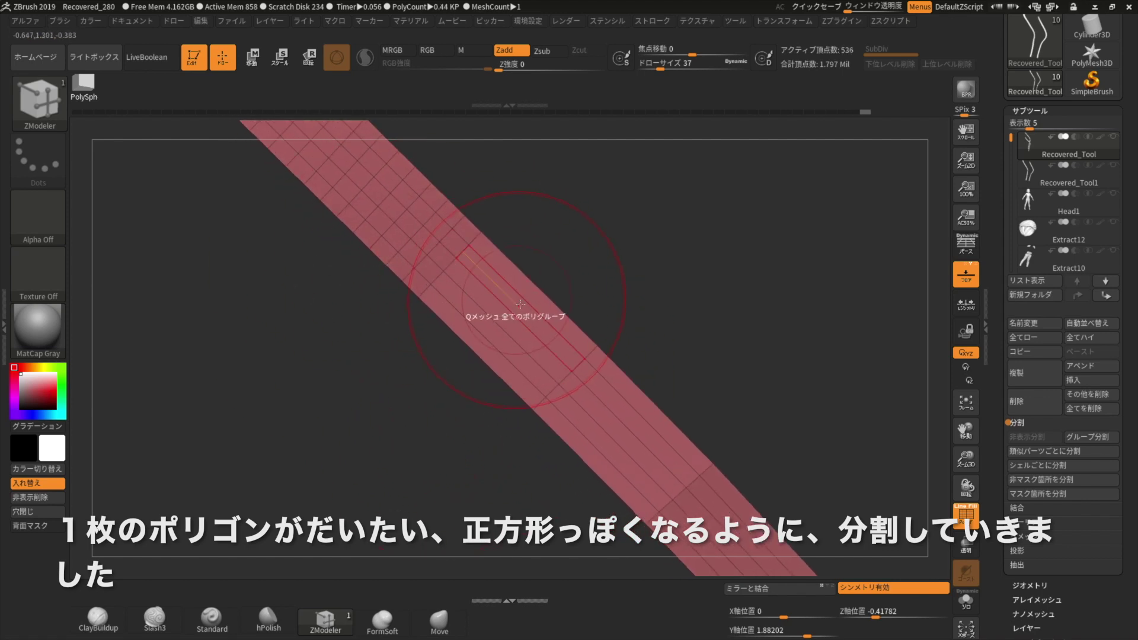
click(552, 325)
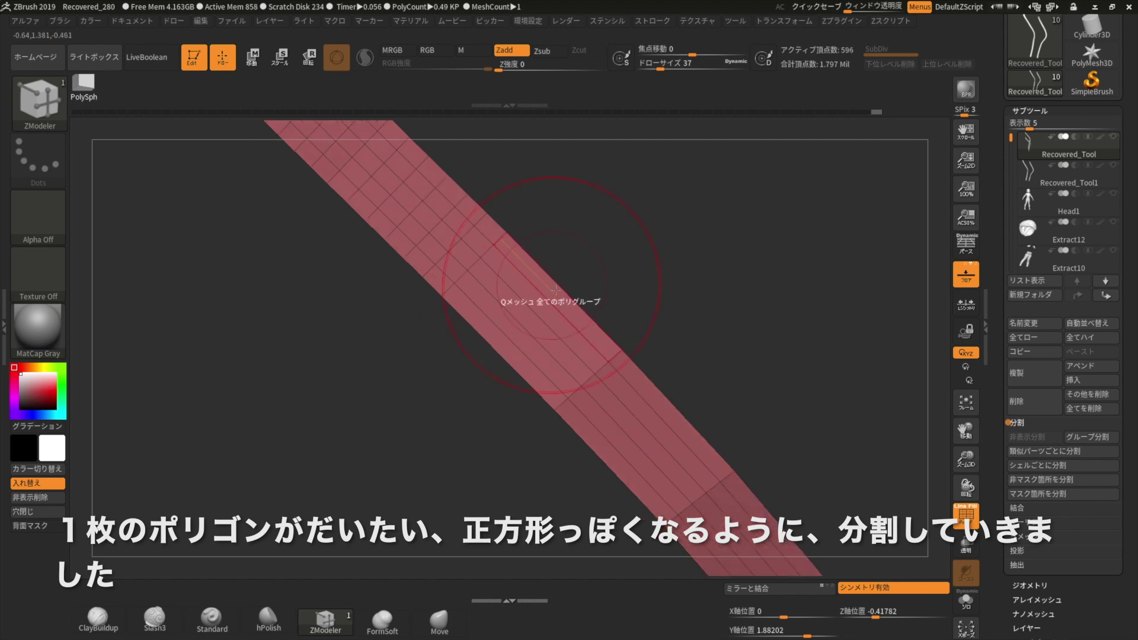
Step: Continue crosswise edge loops around the bend and down the angled tail, undoing and redoing as needed
mouse_move(409, 330)
mouse_down()
mouse_move(686, 413)
mouse_move(617, 415)
mouse_up()
click(581, 409)
mouse_move(622, 459)
mouse_down()
mouse_move(615, 342)
mouse_move(658, 378)
mouse_move(630, 332)
mouse_move(572, 395)
mouse_move(425, 329)
mouse_move(554, 318)
mouse_move(550, 327)
mouse_up()
click(572, 395)
click(554, 318)
key(ctrl+z)
key(ctrl+z)
mouse_move(529, 470)
mouse_down()
mouse_move(426, 375)
mouse_move(412, 353)
mouse_move(427, 341)
mouse_move(404, 402)
mouse_move(398, 319)
mouse_move(389, 333)
mouse_move(407, 399)
mouse_move(487, 287)
mouse_up()
key(ctrl+shift+z)
key(ctrl+shift+z)
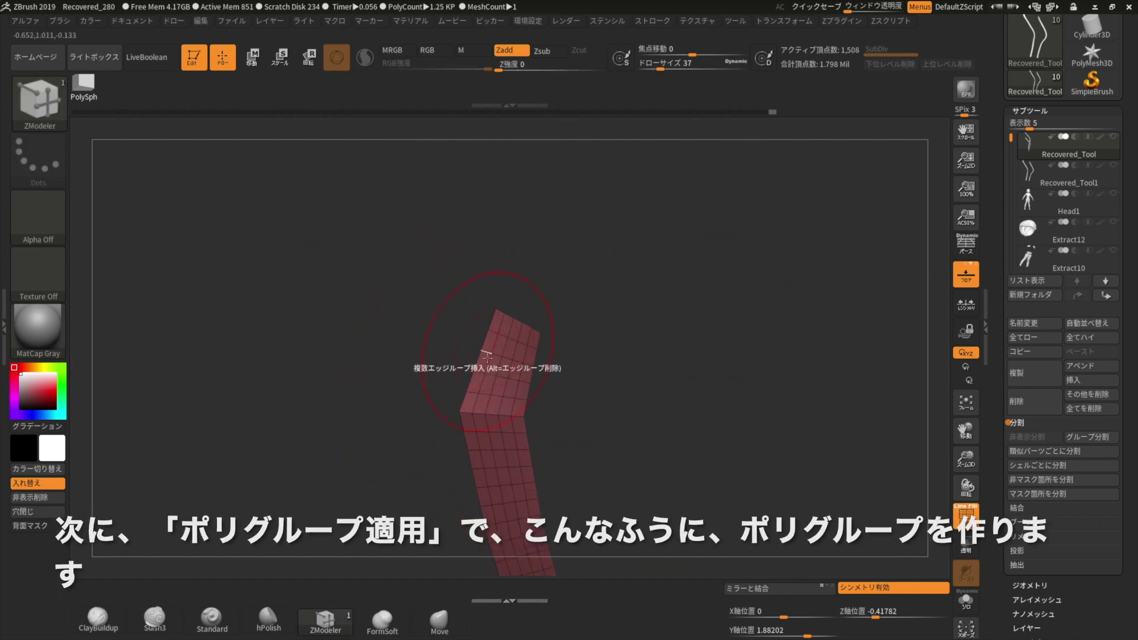
mouse_move(400, 352)
mouse_down()
mouse_move(401, 376)
mouse_move(447, 305)
mouse_move(447, 373)
mouse_move(414, 335)
mouse_move(439, 308)
mouse_up()
Step: Set the polygon action to Apply Polygroup on single polygons and turn symmetry off
key(space)
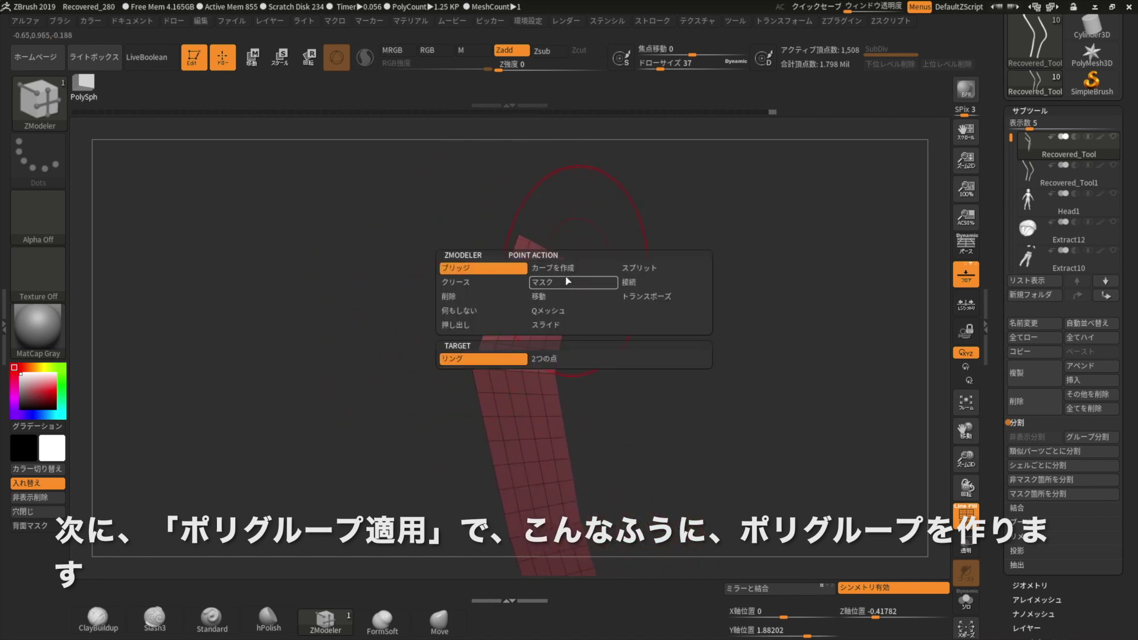
key(space)
click(542, 265)
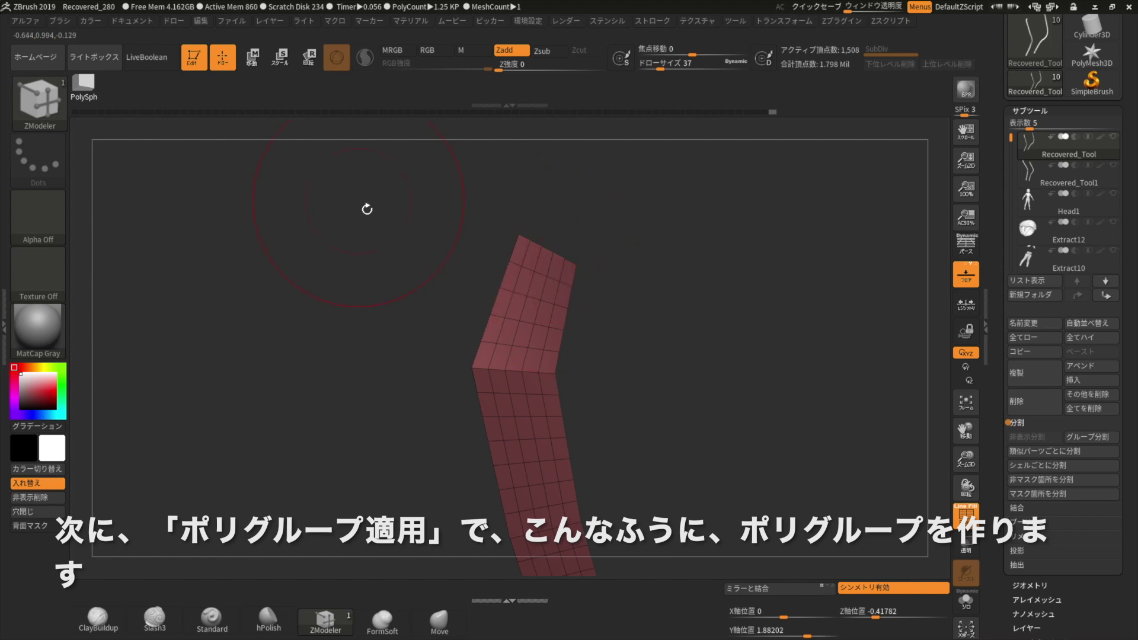
click(776, 21)
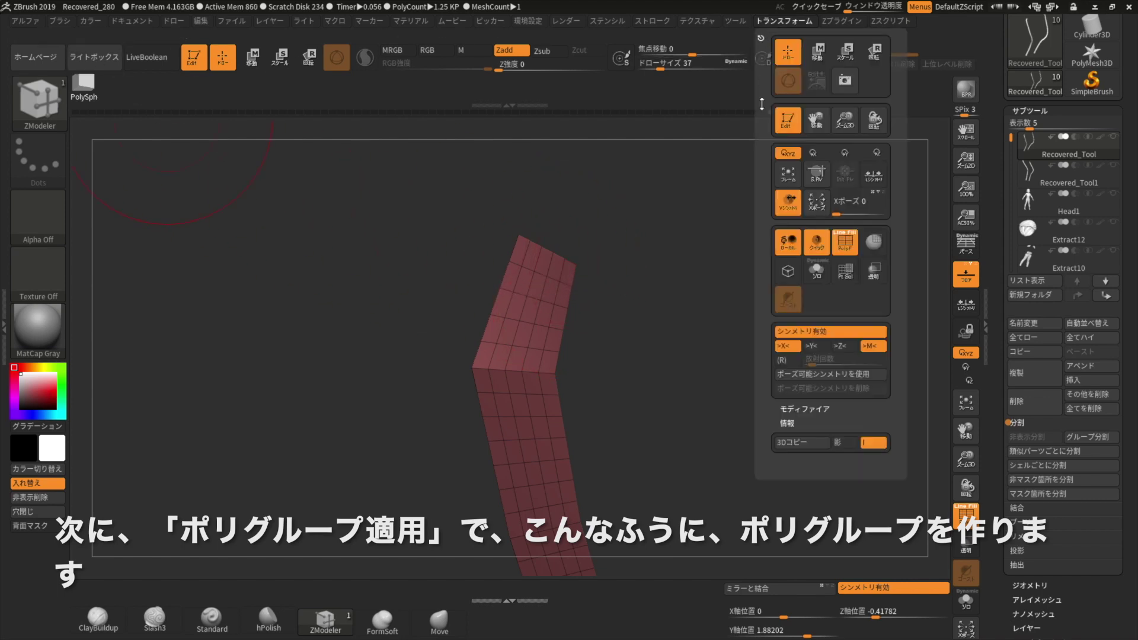
click(791, 330)
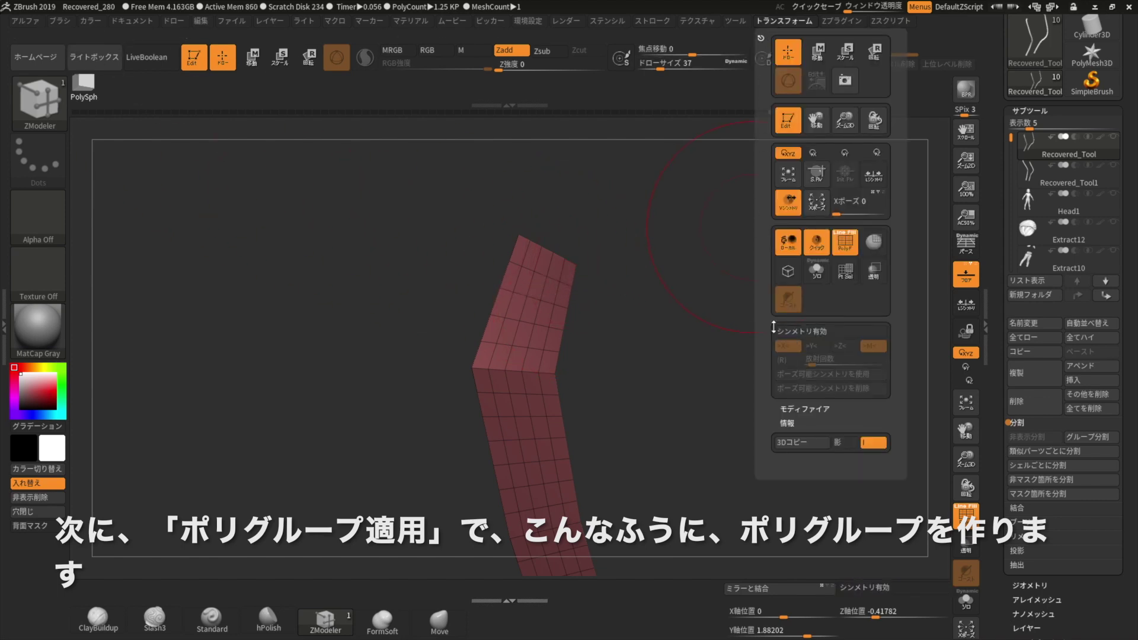
Step: Paint grey polygroups polygon by polygon in a stepped Greek-key pattern along the strip
click(570, 276)
click(551, 293)
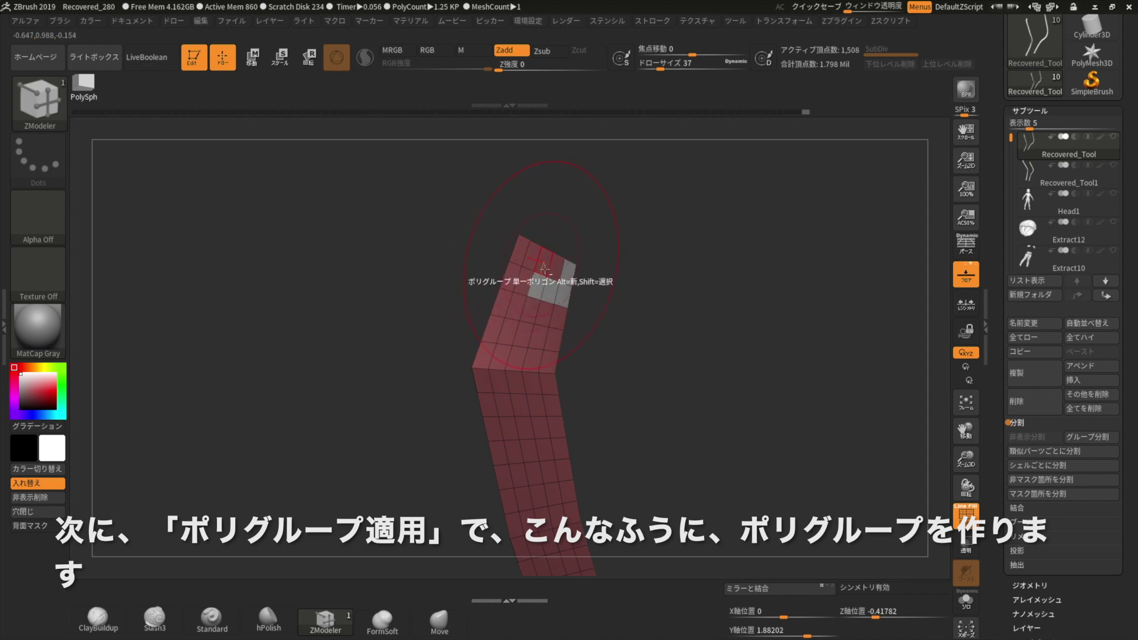
click(520, 254)
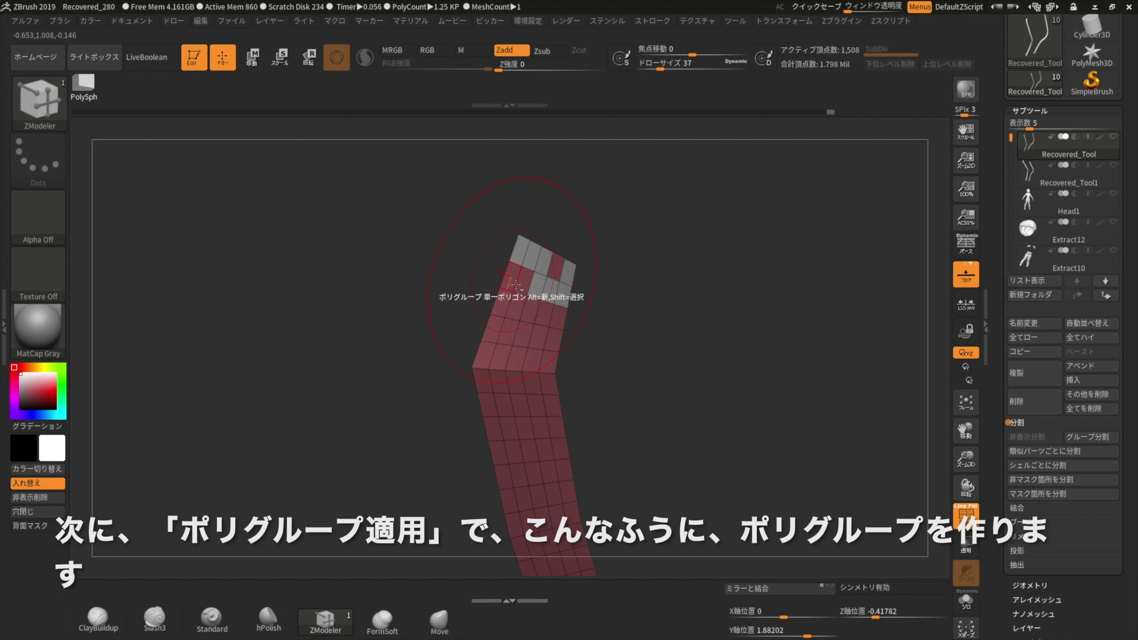
click(497, 328)
click(489, 356)
click(503, 386)
click(519, 357)
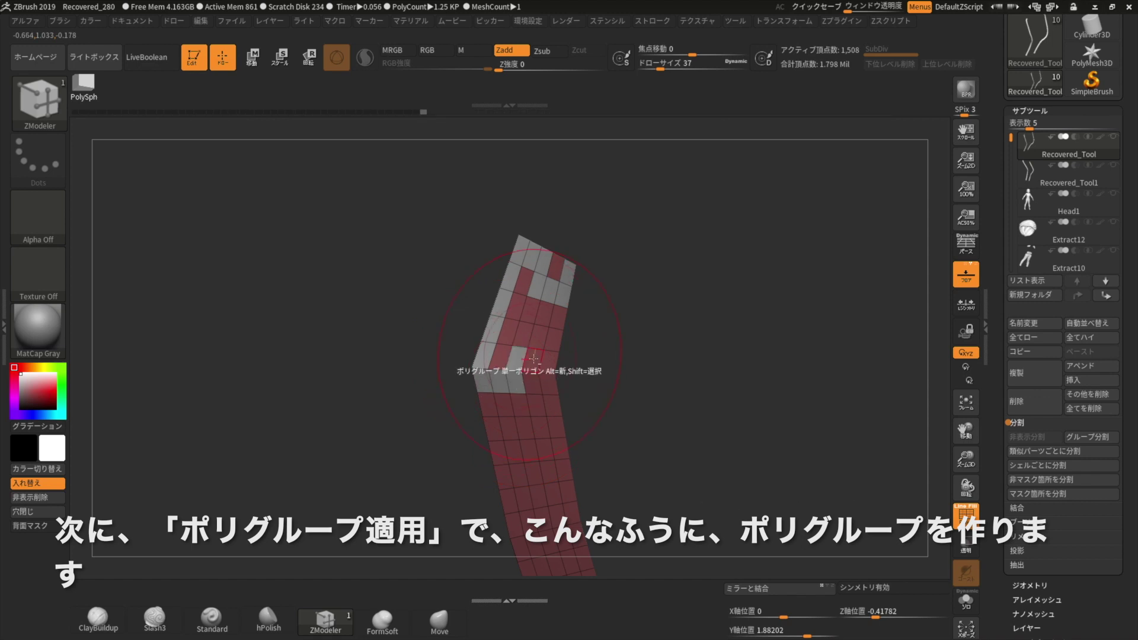
mouse_move(550, 381)
mouse_down()
mouse_move(501, 436)
mouse_move(473, 427)
mouse_move(483, 438)
mouse_up()
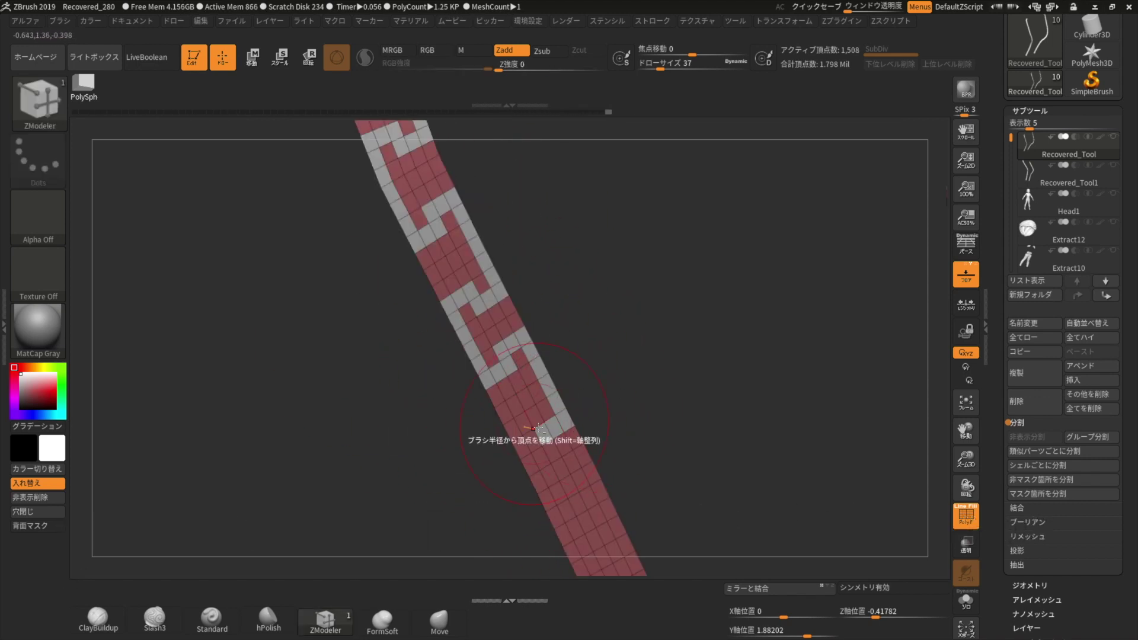
Step: Use QMesh with All Polygroups target to extrude the grey Greek-key polygroups into raised blocks
mouse_move(398, 445)
mouse_down()
mouse_move(580, 398)
mouse_move(391, 365)
mouse_move(460, 383)
mouse_move(399, 330)
mouse_move(498, 395)
mouse_move(348, 248)
mouse_move(376, 284)
mouse_move(508, 330)
mouse_move(376, 284)
mouse_move(536, 379)
mouse_move(508, 432)
mouse_move(447, 414)
mouse_move(568, 335)
mouse_up()
key(space)
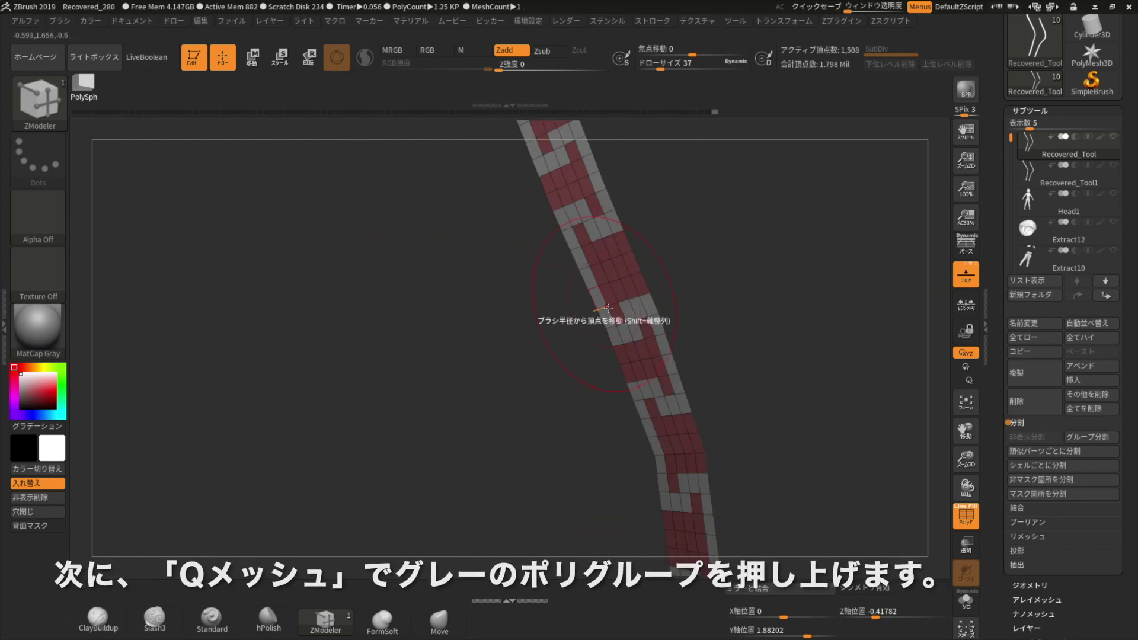
key(space)
click(681, 153)
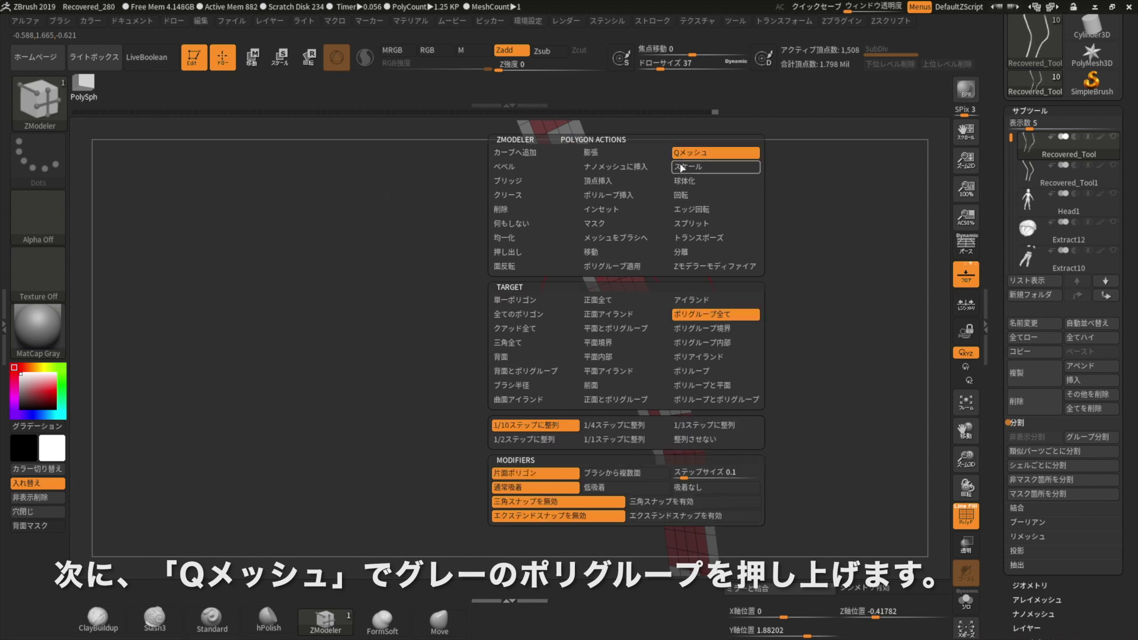
click(702, 316)
mouse_move(395, 328)
mouse_down()
mouse_move(376, 322)
mouse_move(592, 299)
mouse_up()
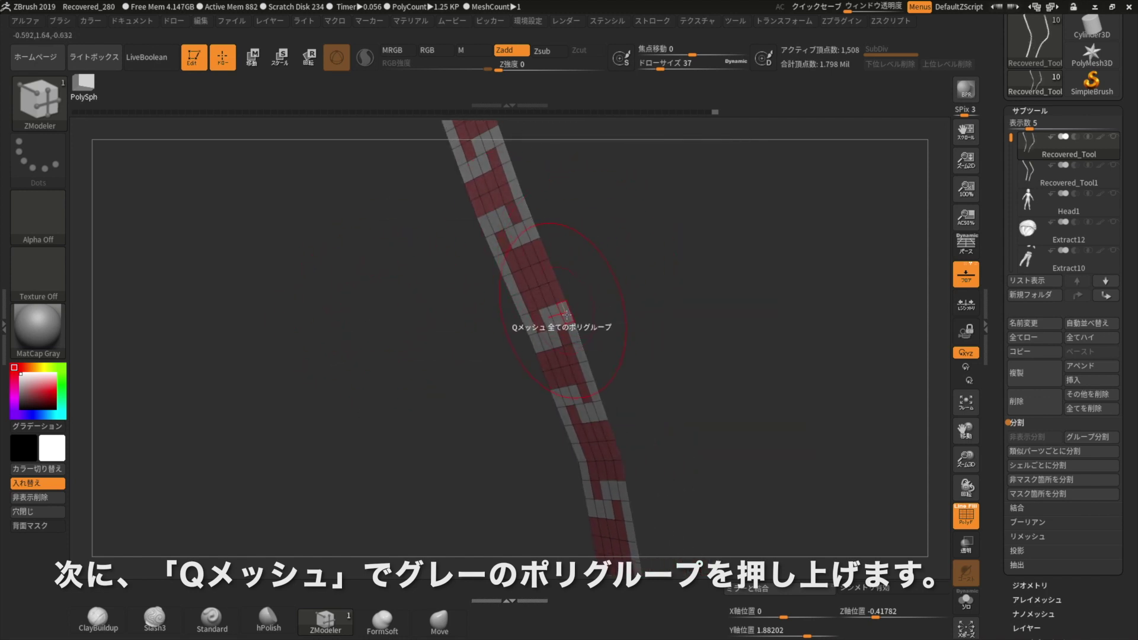
mouse_move(529, 337)
mouse_down()
mouse_move(427, 396)
mouse_move(415, 391)
mouse_up()
mouse_move(378, 336)
mouse_down()
mouse_move(373, 379)
mouse_move(362, 314)
mouse_move(376, 375)
mouse_move(330, 368)
mouse_move(333, 300)
mouse_move(324, 310)
mouse_move(650, 261)
mouse_up()
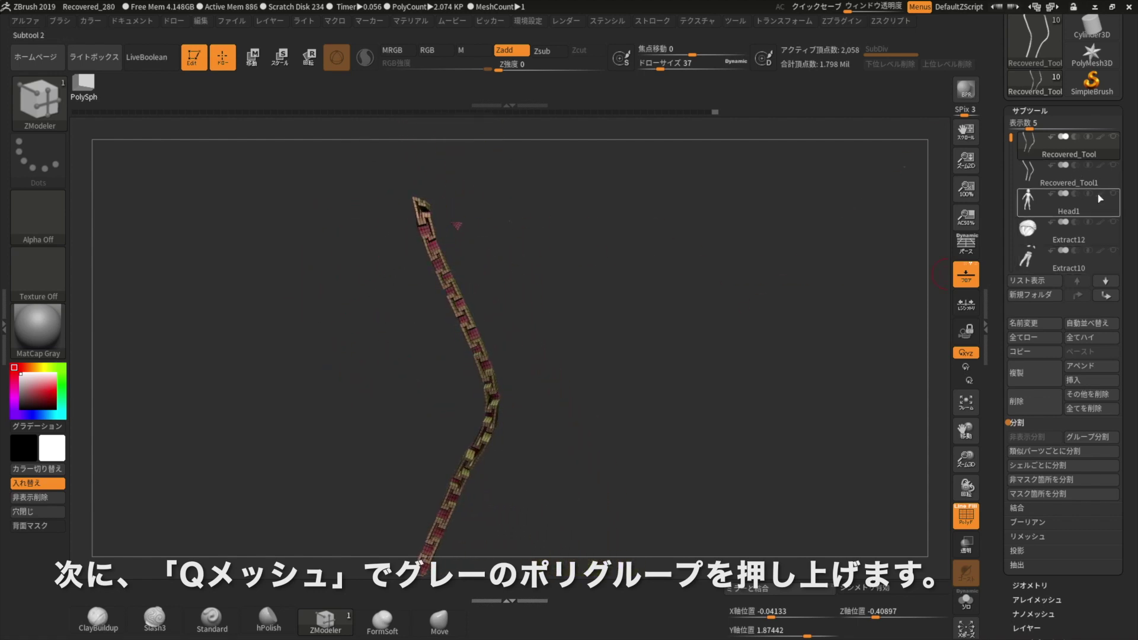
Step: Show the blouse body, select Recovered_Tool1, and view the trim from the side with PolyF off
click(1114, 193)
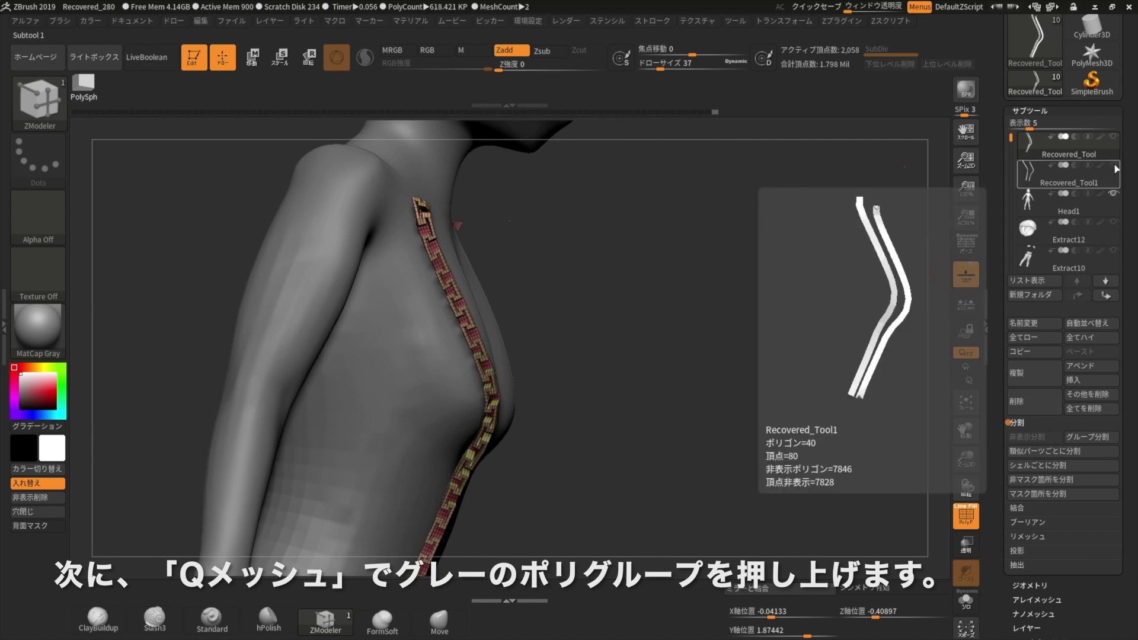
click(1085, 174)
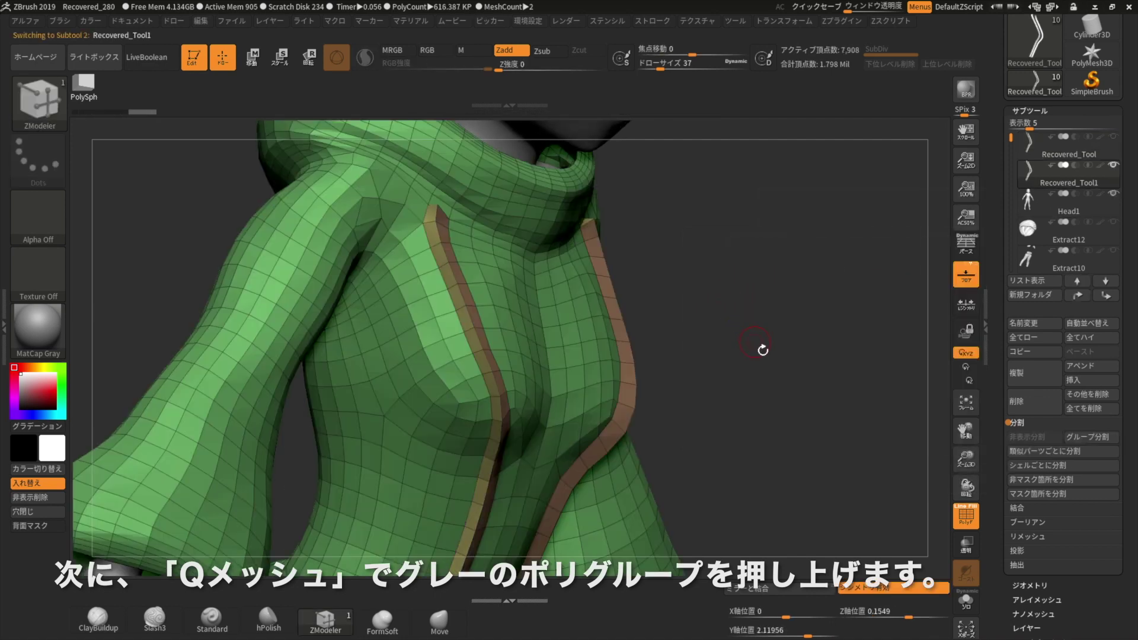
drag(804, 368, 964, 525)
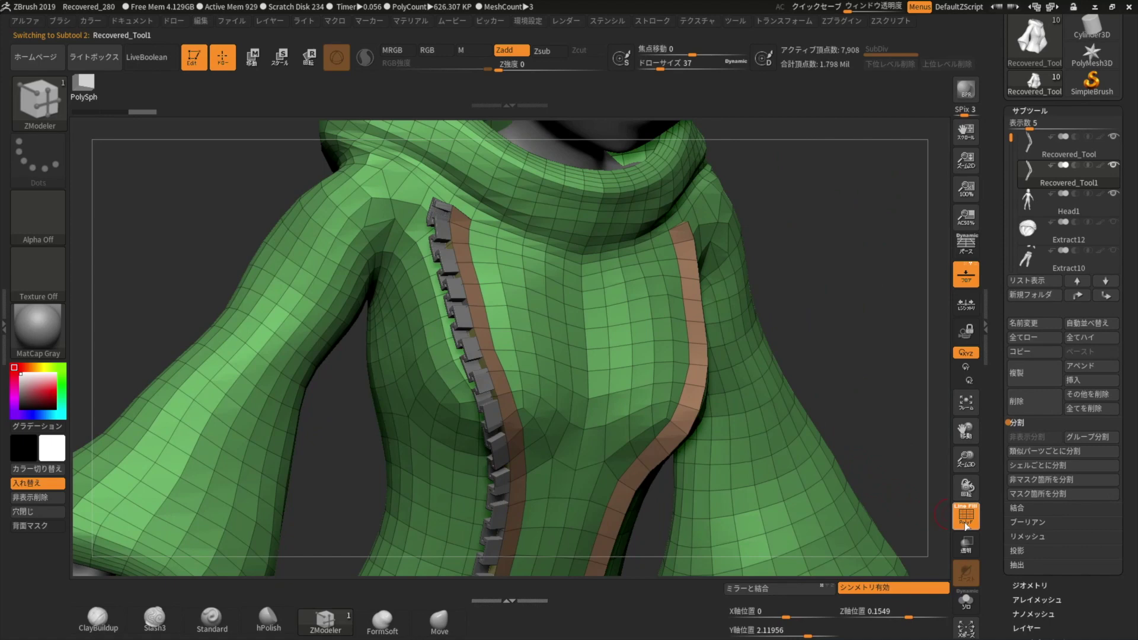
click(965, 525)
drag(869, 386, 896, 349)
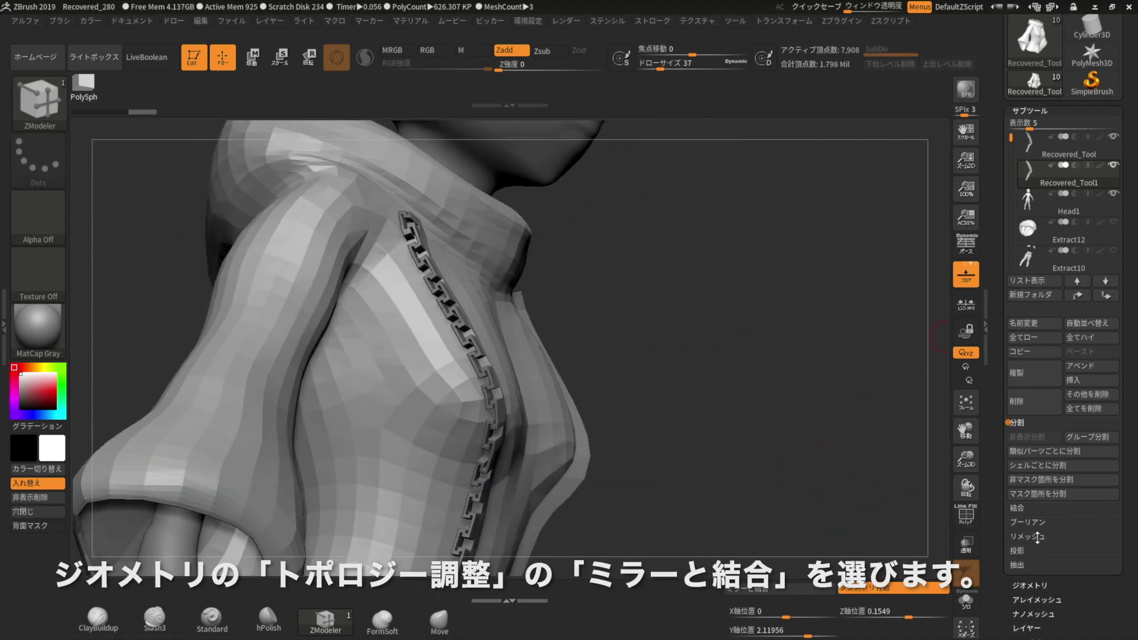
Step: Mirror And Weld the Recovered_Tool trim to the opposite chest band
click(1045, 150)
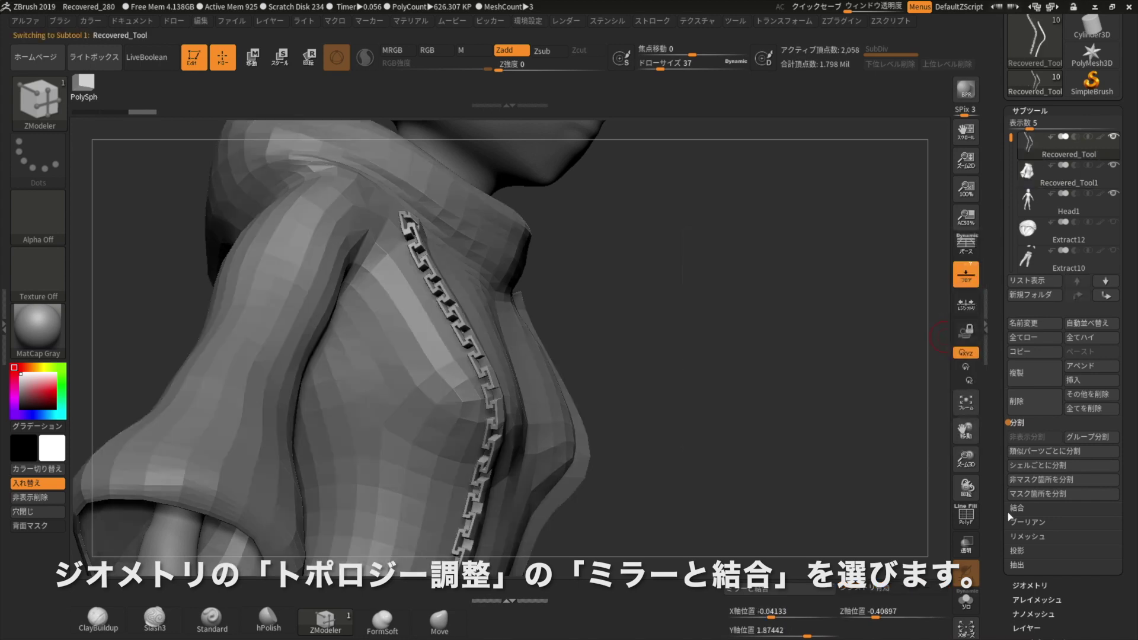
click(1028, 588)
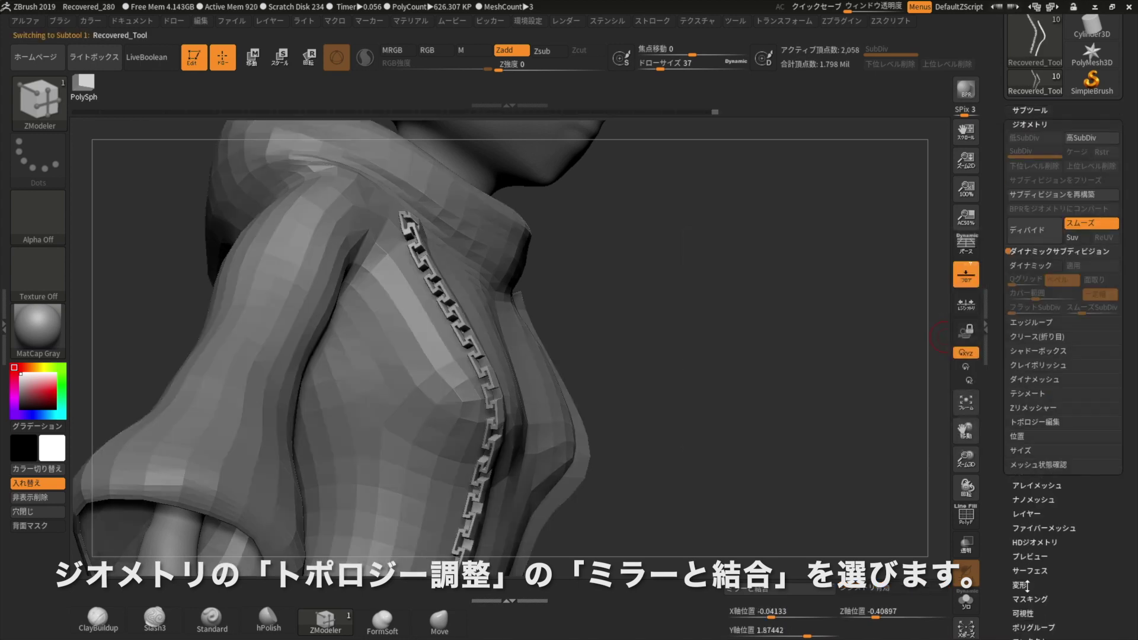
click(1022, 422)
click(1063, 408)
mouse_move(788, 373)
mouse_down()
mouse_move(700, 389)
mouse_move(784, 390)
mouse_move(810, 362)
mouse_up()
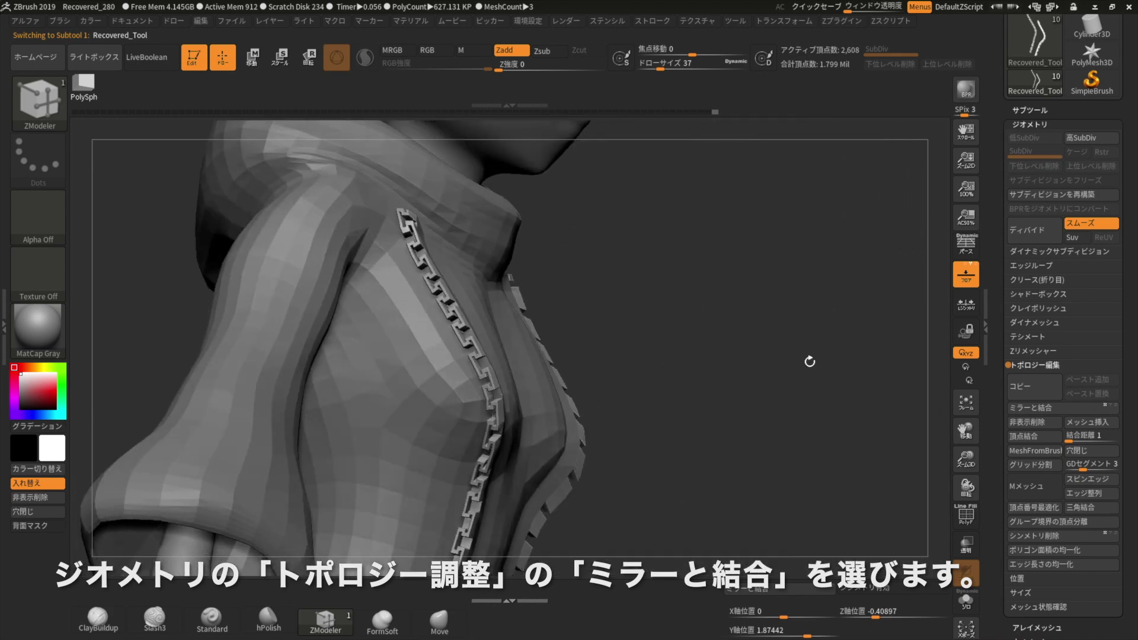
Step: Solo the Greek-key trim subtool and zoom in on the two chains
click(1036, 122)
mouse_move(1067, 176)
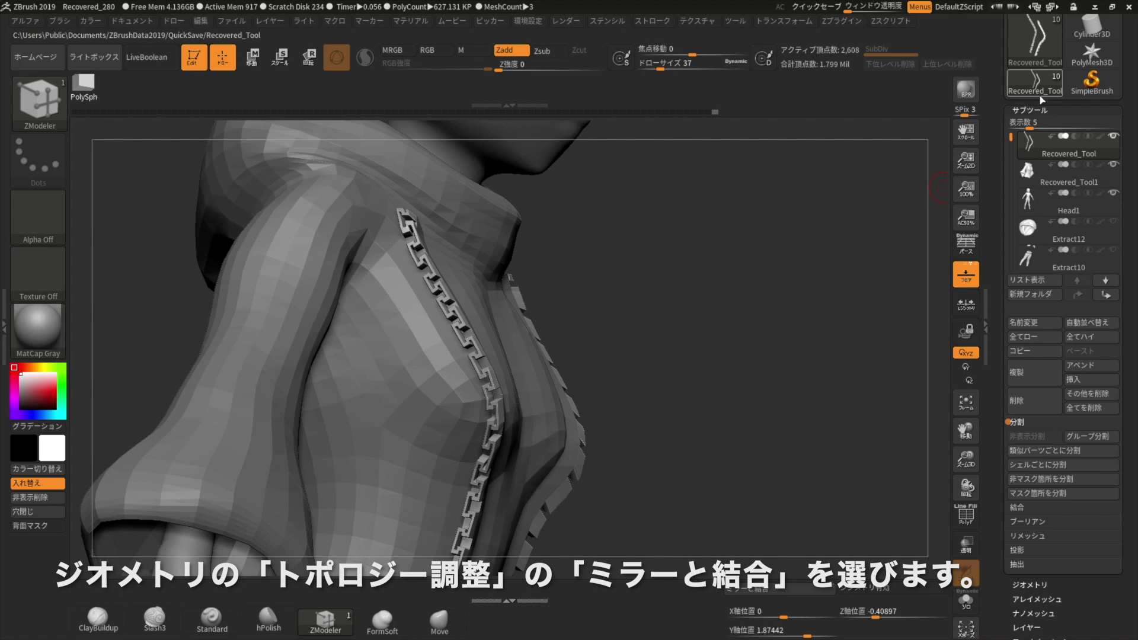
click(1091, 137)
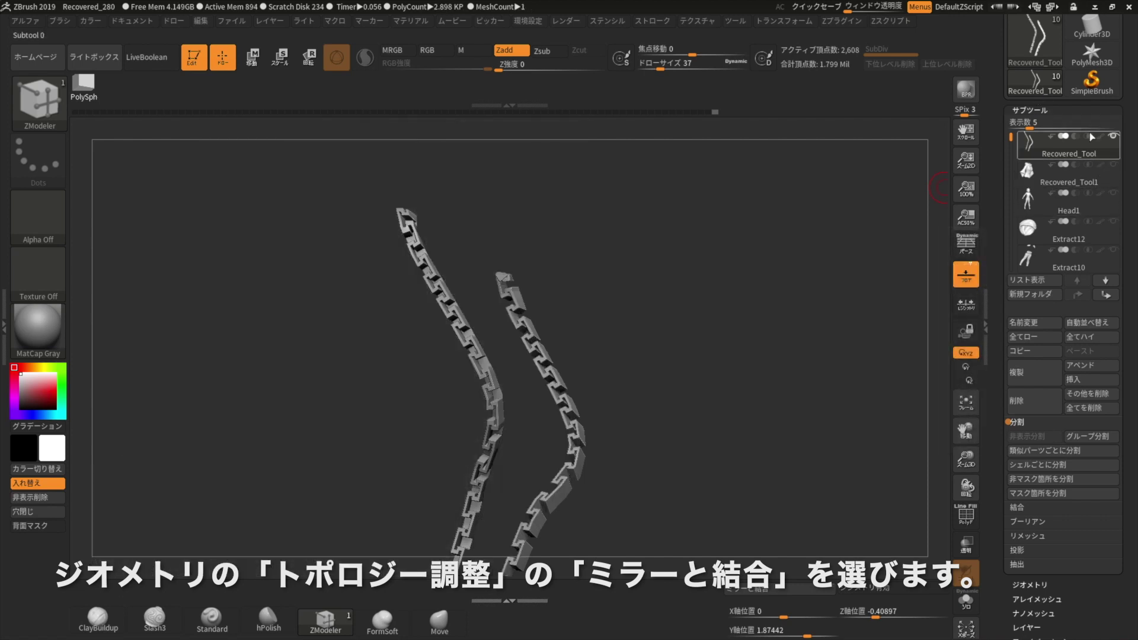
mouse_move(736, 333)
mouse_down()
mouse_move(729, 415)
mouse_move(556, 275)
mouse_move(627, 376)
mouse_move(331, 374)
mouse_move(329, 330)
mouse_move(338, 356)
mouse_move(429, 353)
mouse_up()
scroll(729, 414, up, 3)
Step: With PolyF on, set the ZModeler polygon action to Delete with target Island
key(shift+f)
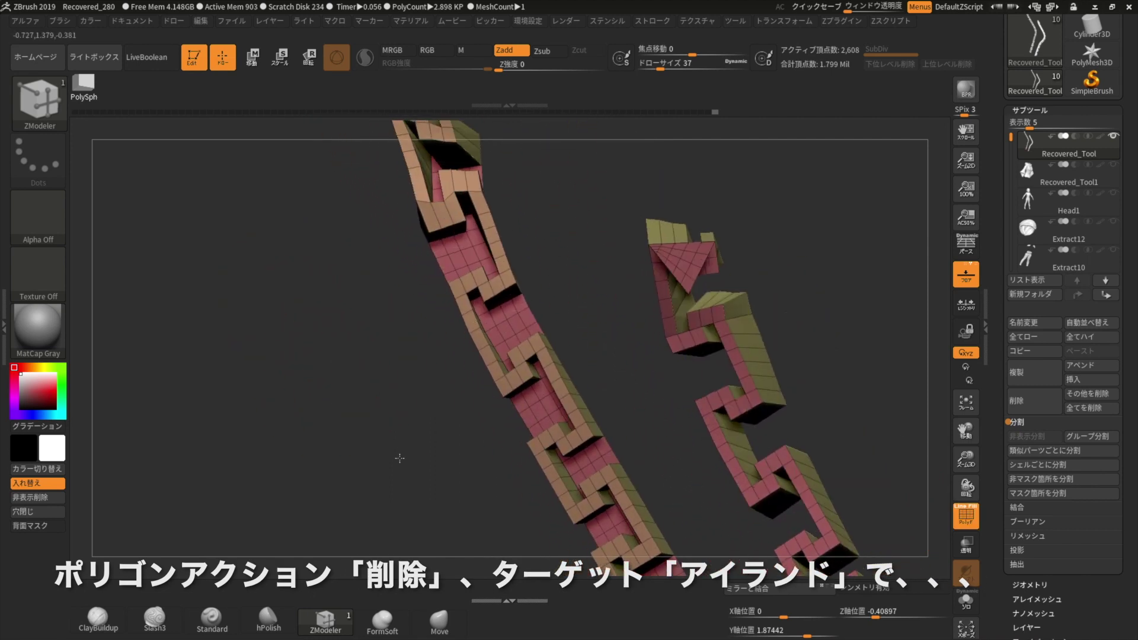
key(space)
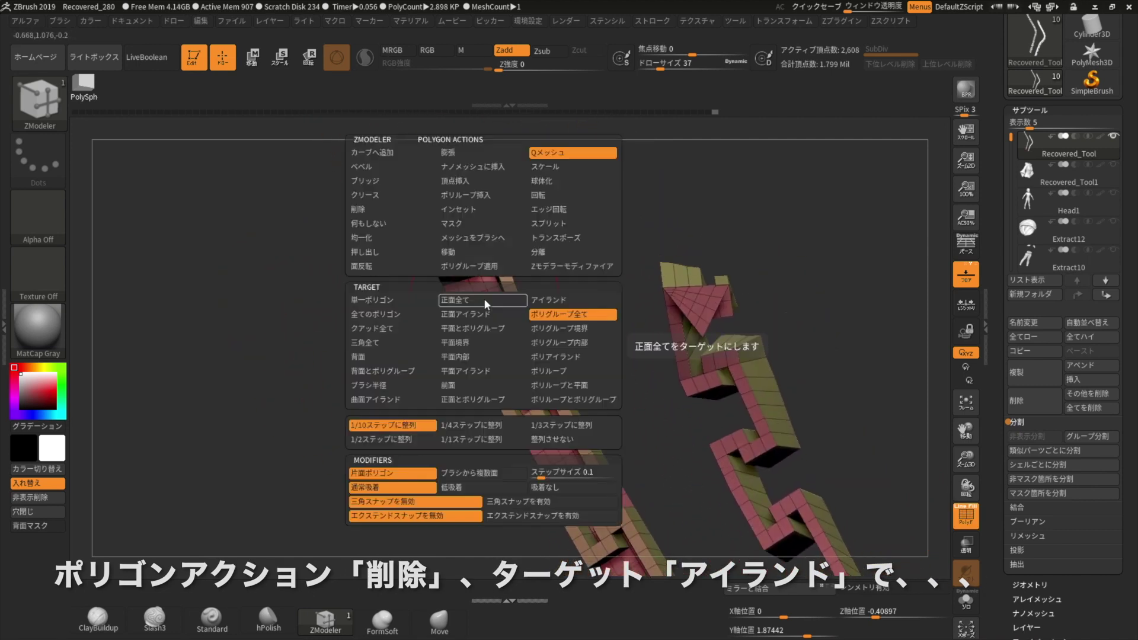
click(368, 209)
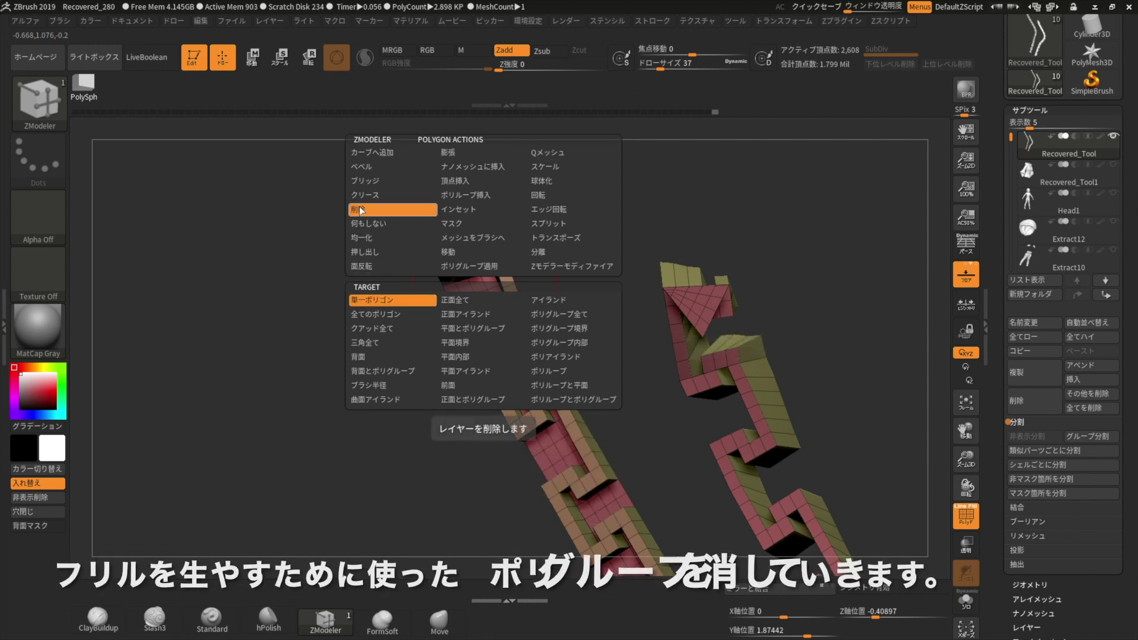
click(541, 300)
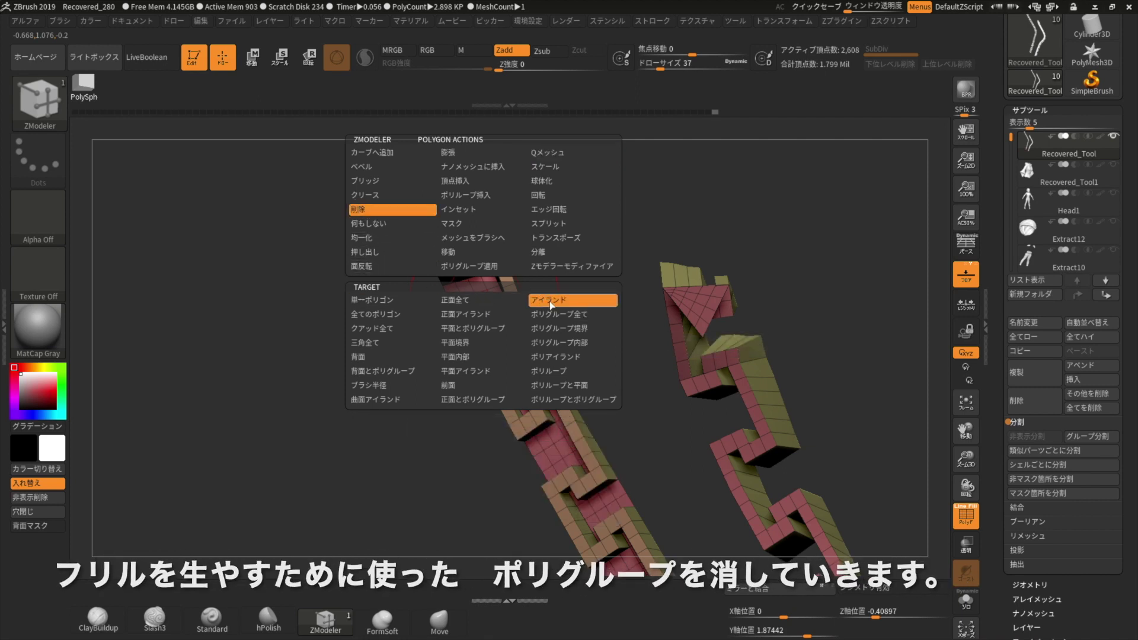
key(space)
Step: Delete the two leftover flat strip islands from the chains
click(487, 303)
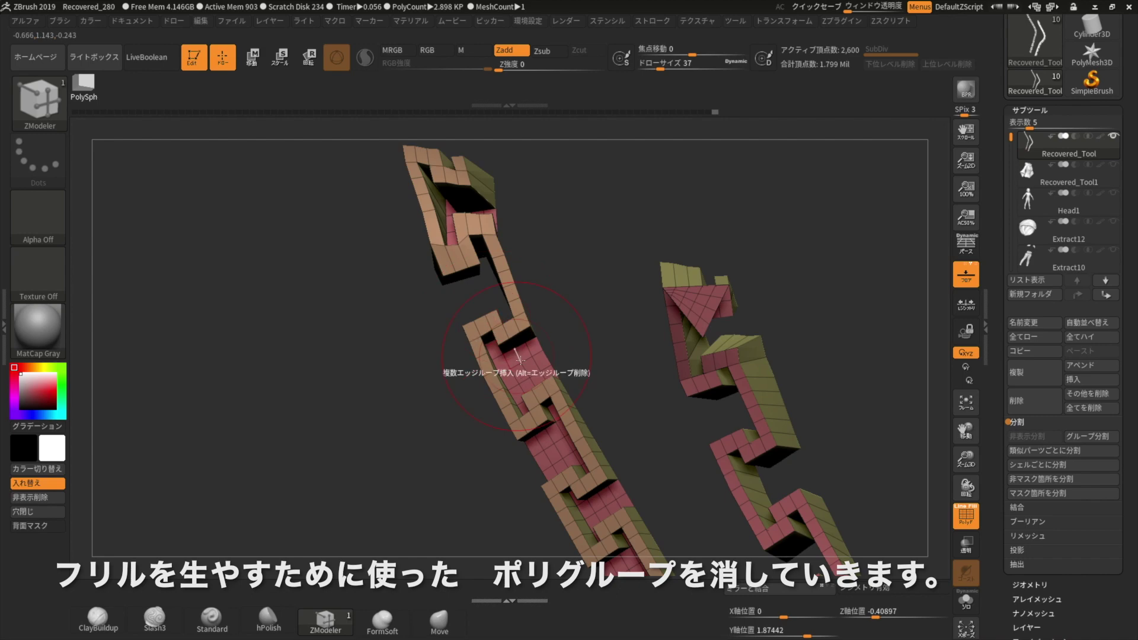
mouse_move(593, 356)
mouse_down()
mouse_move(397, 334)
mouse_move(483, 325)
mouse_move(381, 445)
mouse_up()
click(491, 350)
Step: Run ZRemesher on the chains, then rerun it with Detect Edges turned off
click(1030, 585)
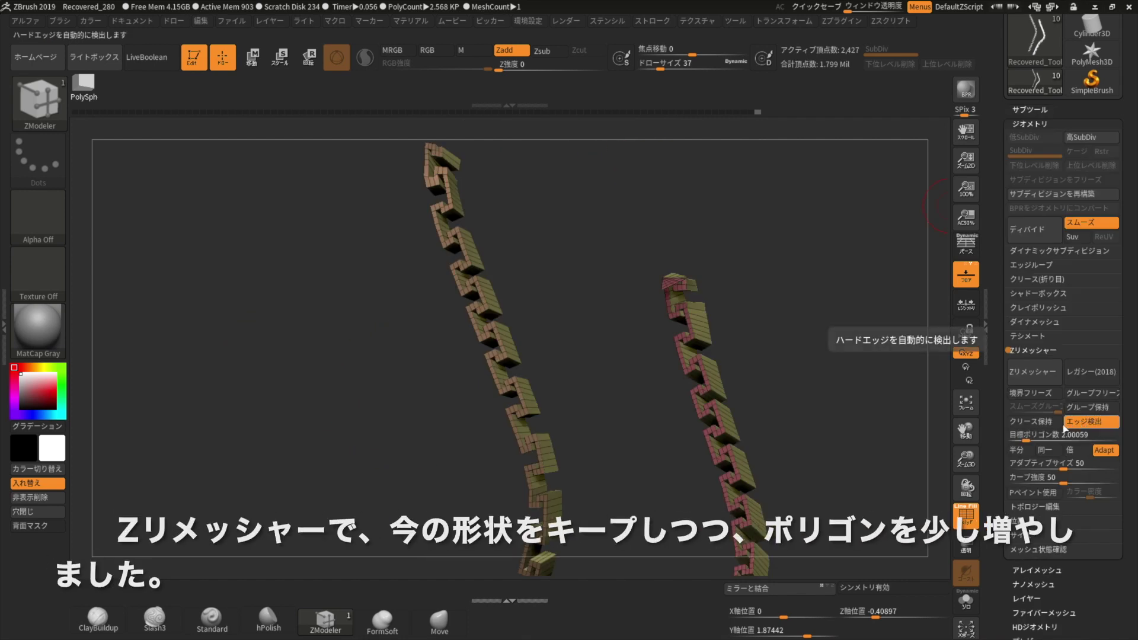
click(1034, 372)
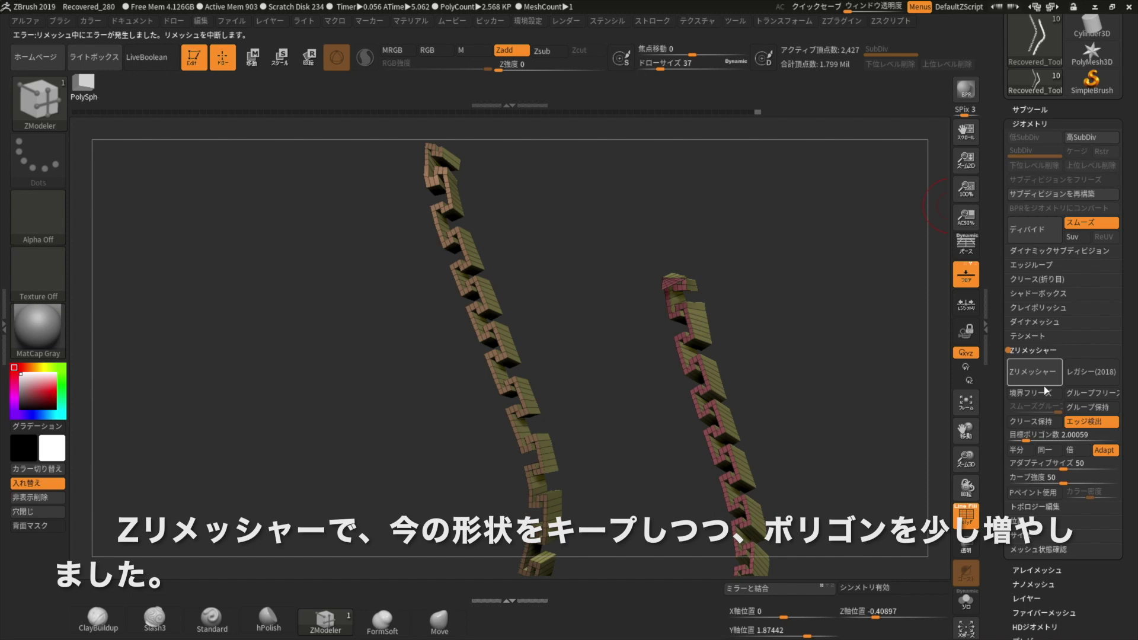
click(1090, 421)
click(1042, 374)
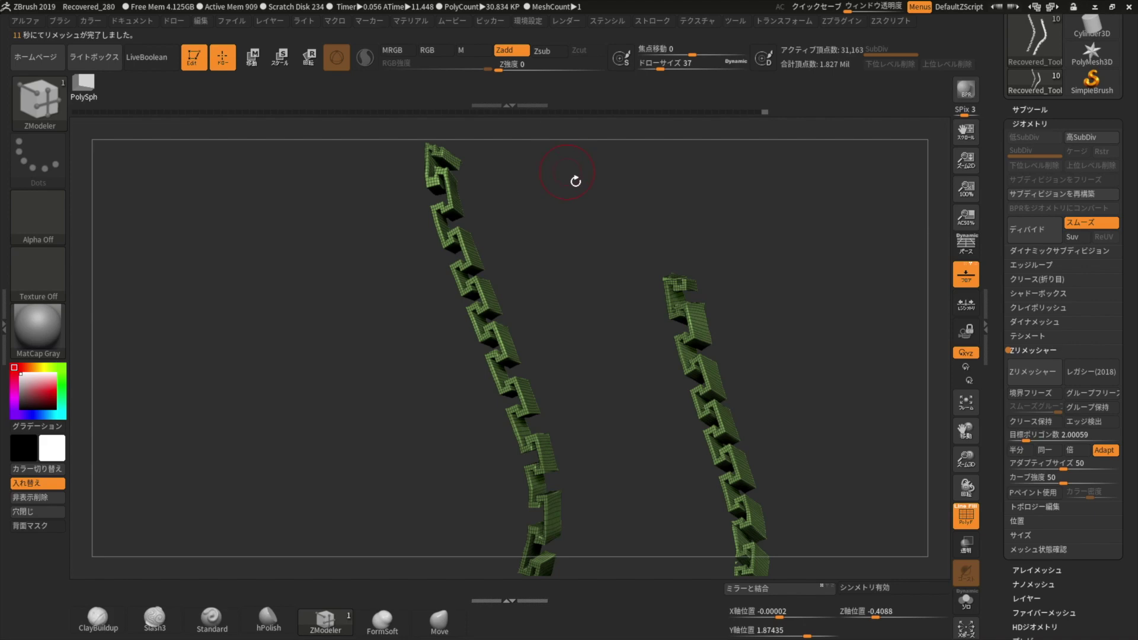
Step: Inspect the remeshed chains and turn on Dynamic Subdiv for them
drag(409, 374, 307, 380)
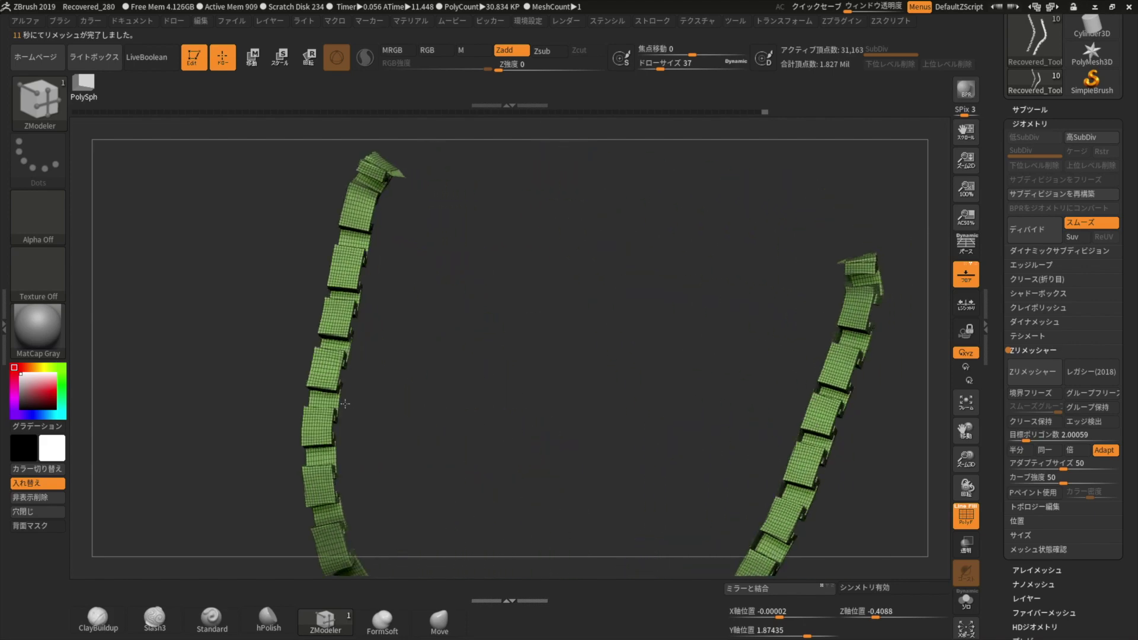
mouse_move(457, 422)
mouse_down()
mouse_move(425, 373)
mouse_move(401, 370)
mouse_up()
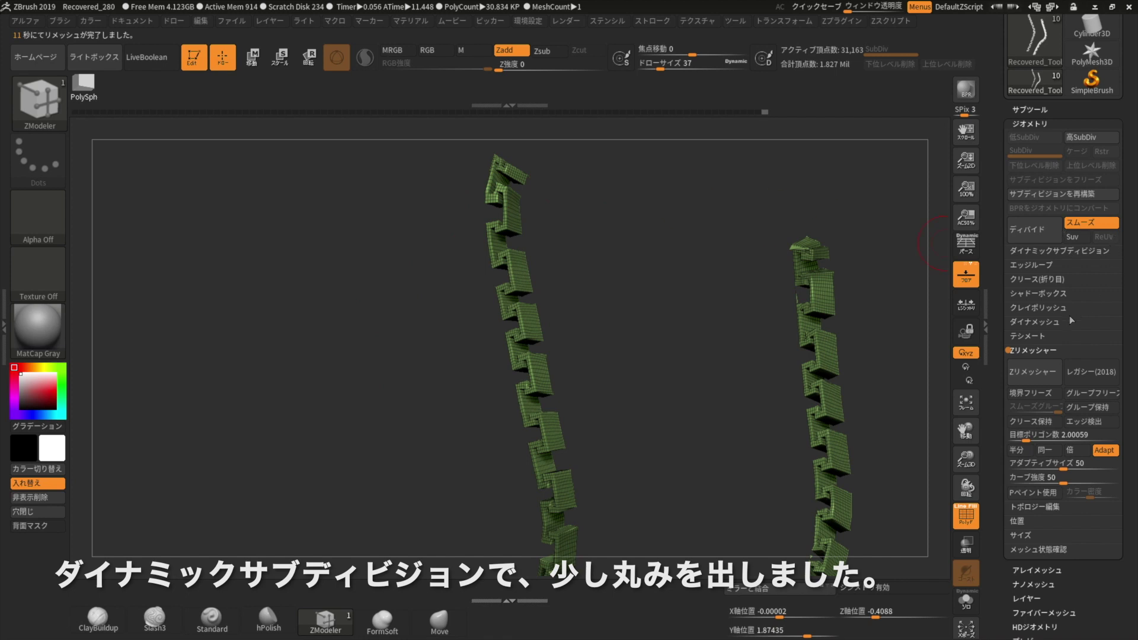
click(1023, 352)
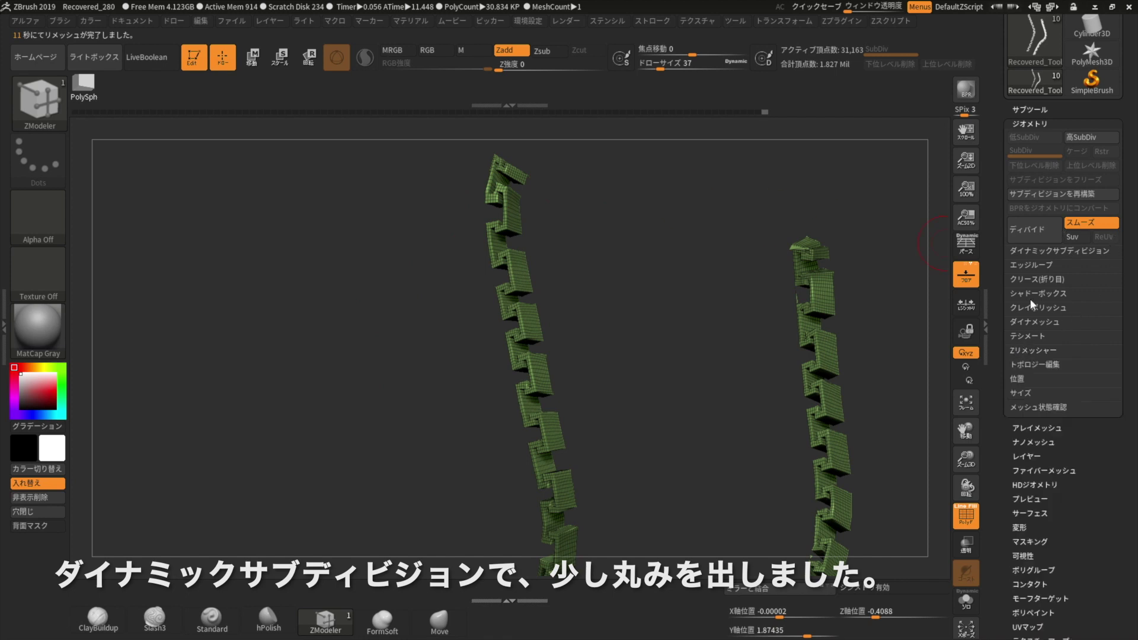
click(1027, 251)
click(1025, 266)
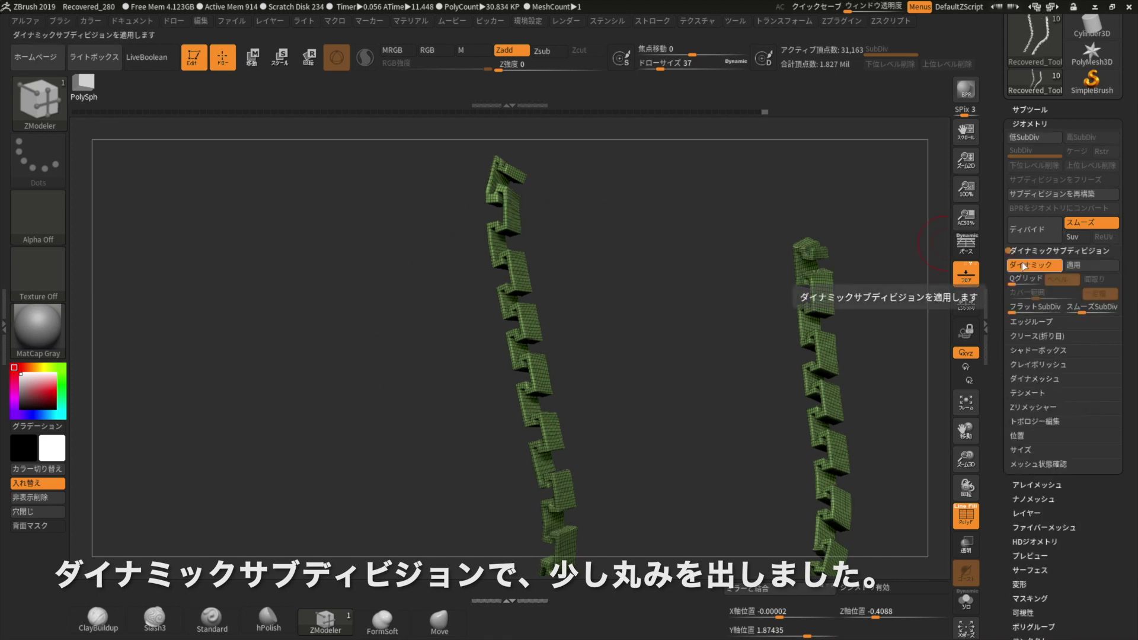
Step: Try Dynamic Subdiv settings: Smooth SubDiv 4 then 5, grid bevel 7 then 9, wider coverage
drag(1090, 310, 1103, 310)
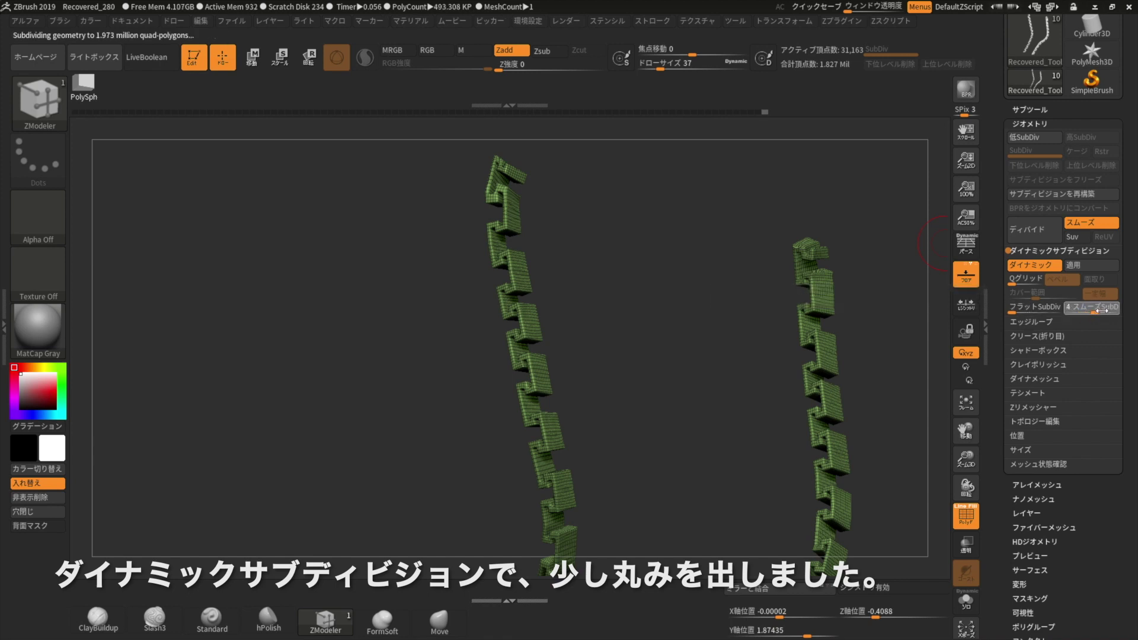
click(1023, 287)
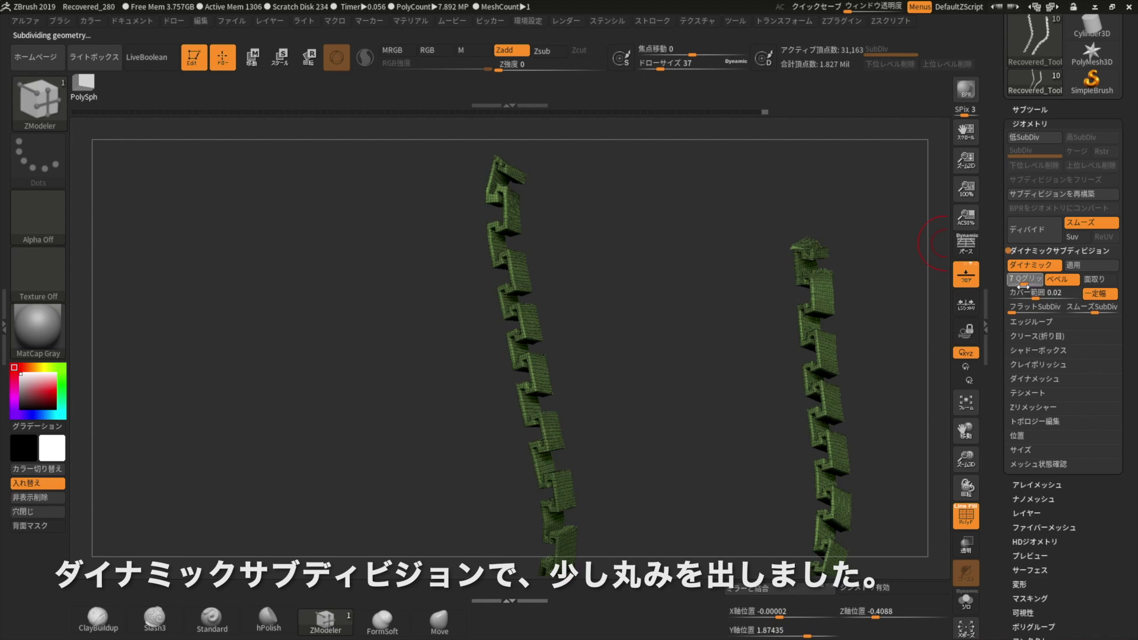
drag(1014, 287, 1036, 286)
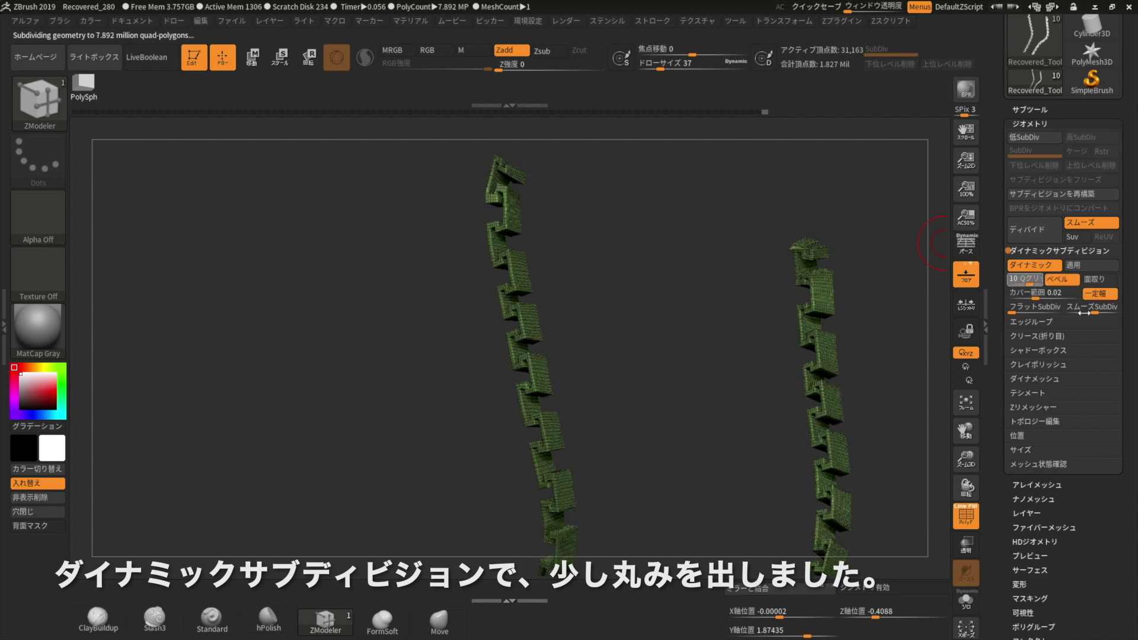
click(1059, 301)
drag(1097, 314, 1110, 316)
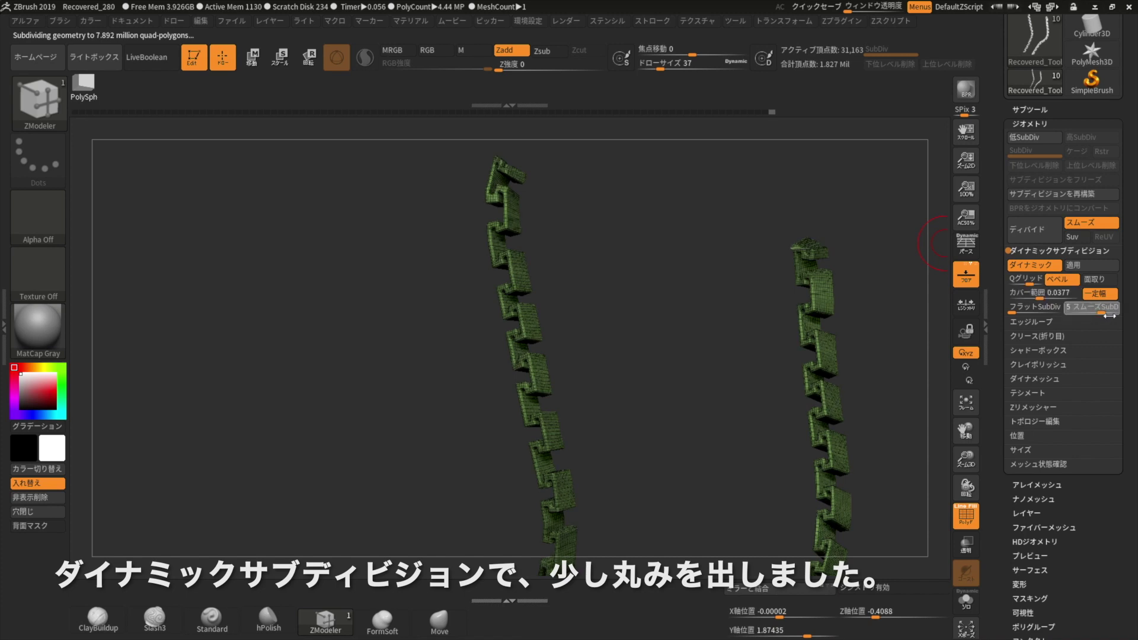
Step: Turn off Chamfer, set Smooth SubDiv to 2, and inspect the strips' rounded edges
click(1095, 286)
drag(1096, 314, 1092, 314)
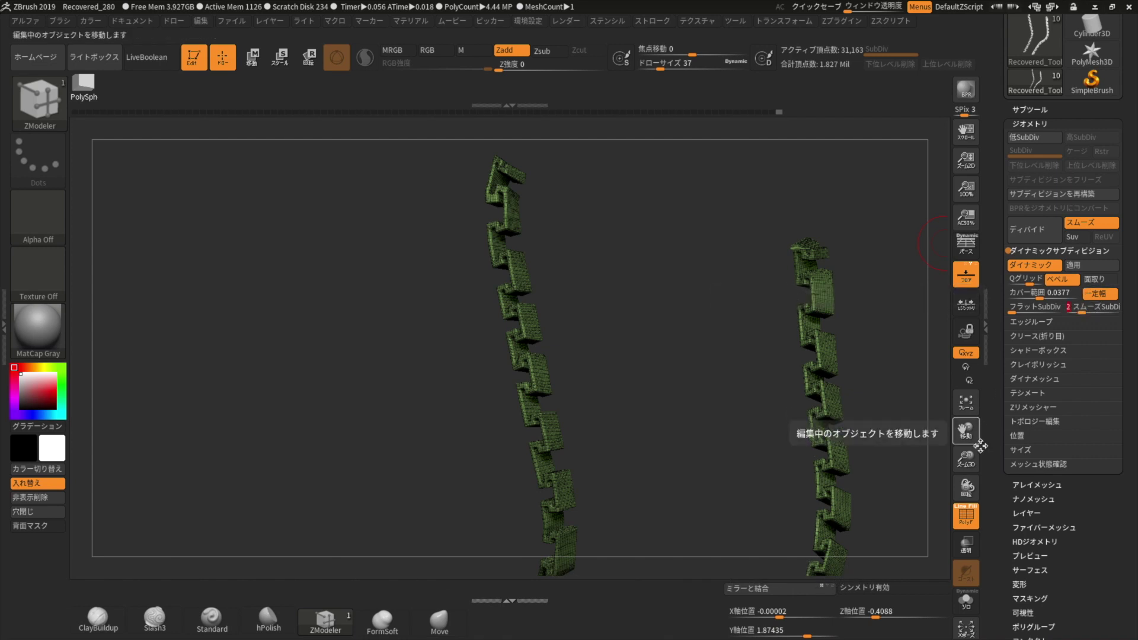
click(966, 521)
click(967, 520)
click(967, 518)
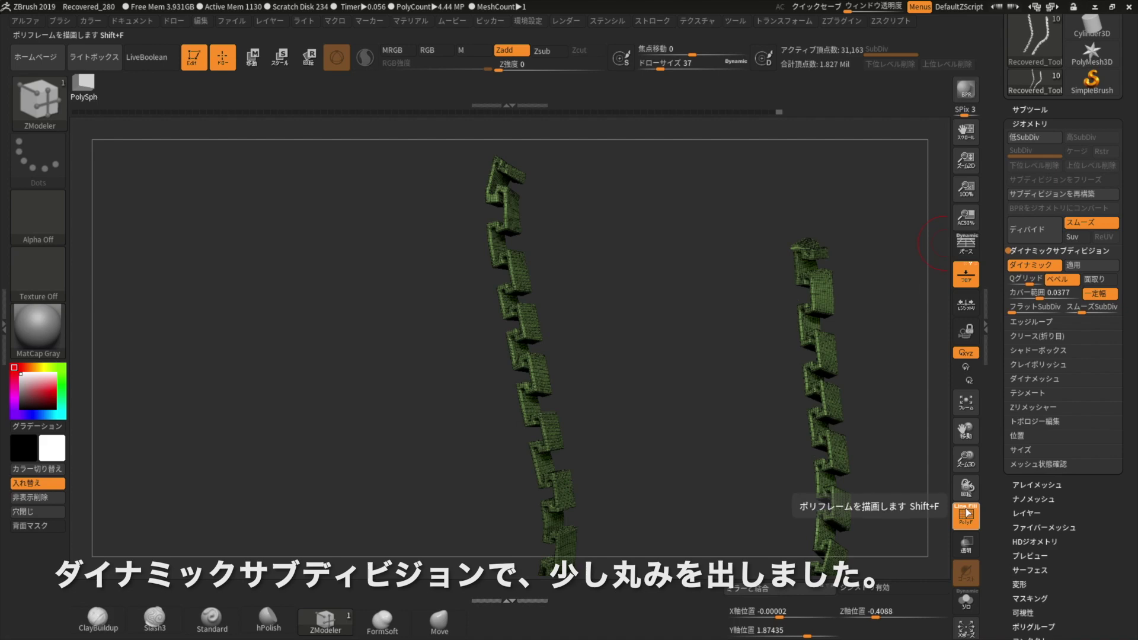
mouse_move(678, 370)
mouse_down()
mouse_move(434, 419)
mouse_move(472, 340)
mouse_up()
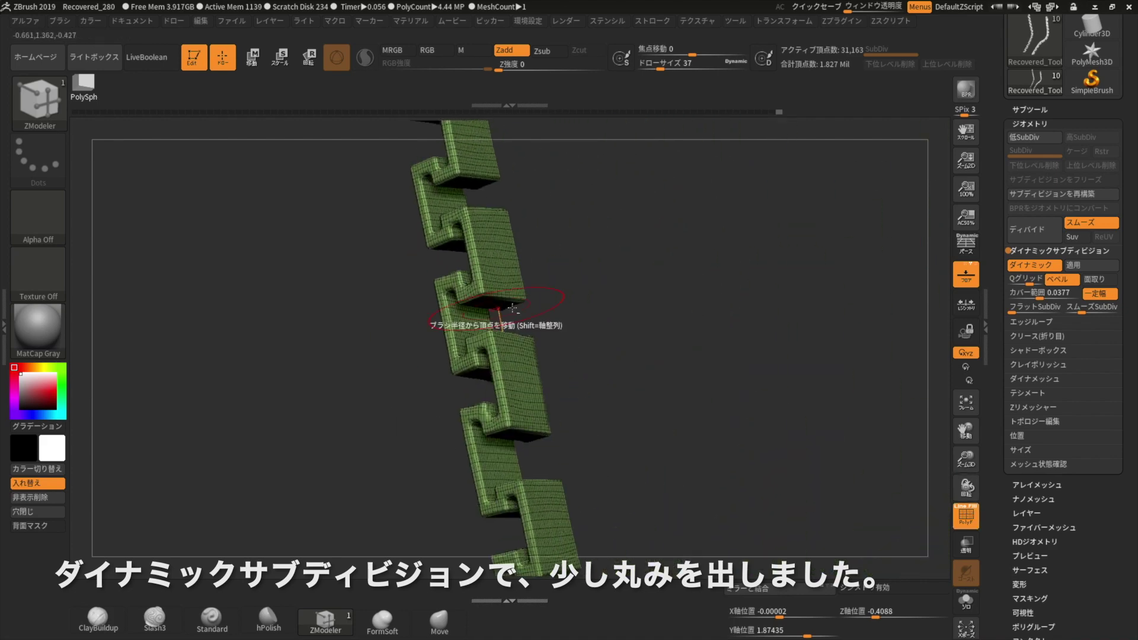
mouse_move(703, 383)
mouse_down()
mouse_move(686, 382)
mouse_move(710, 400)
mouse_up()
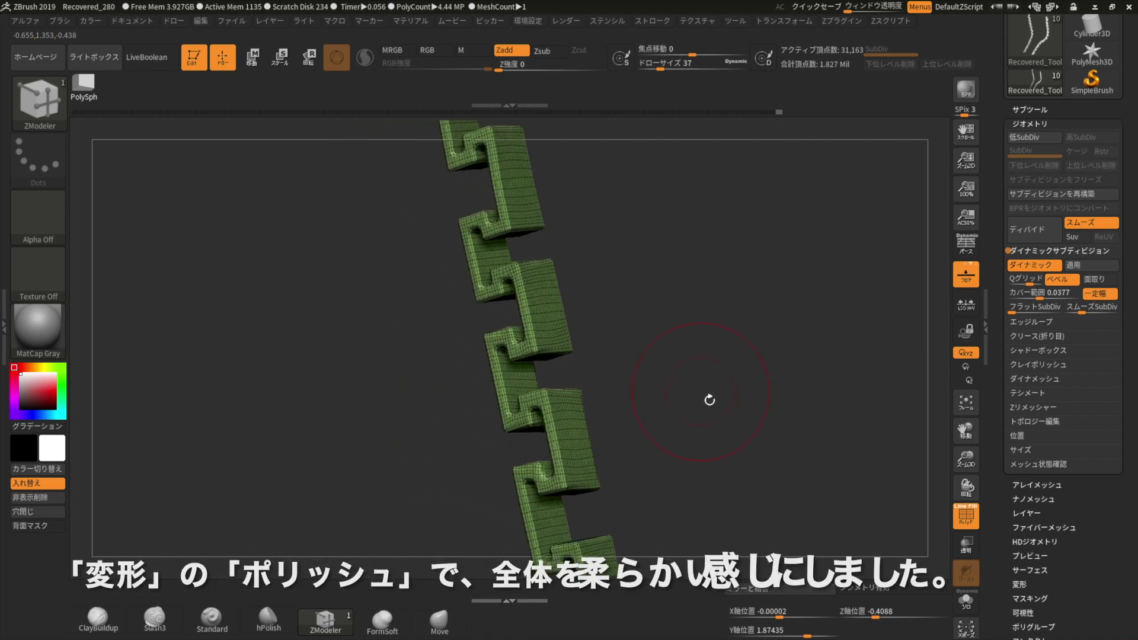
Step: Hide the wireframe and drag the Deformation Polish slider to soften both Greek-key chains
click(966, 517)
drag(1021, 590, 1009, 339)
click(1020, 178)
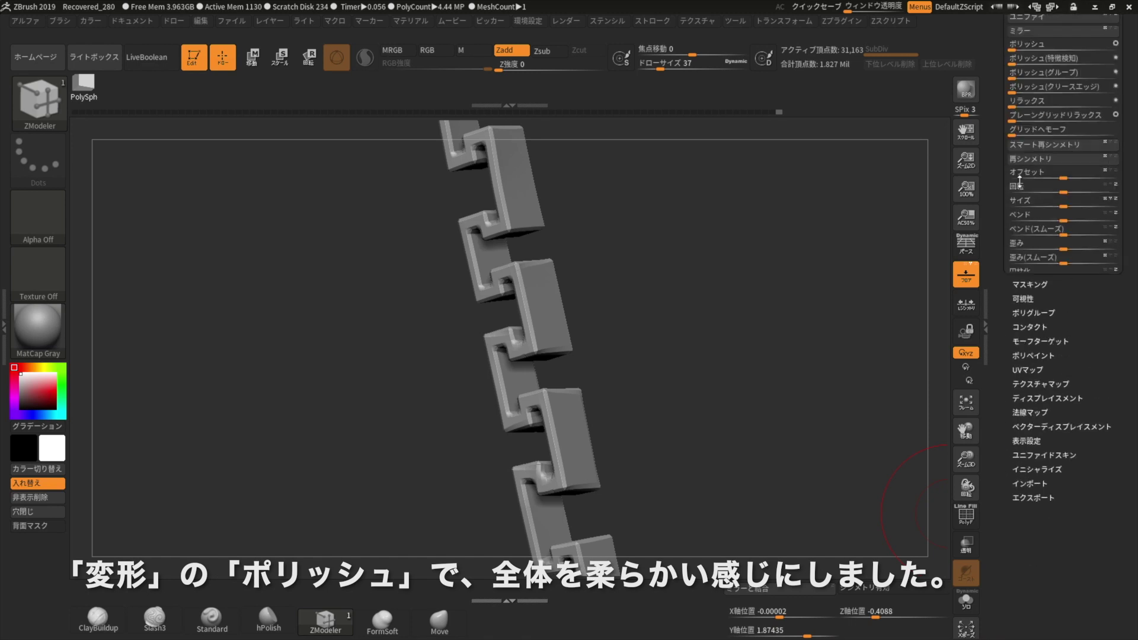
drag(1001, 152, 998, 271)
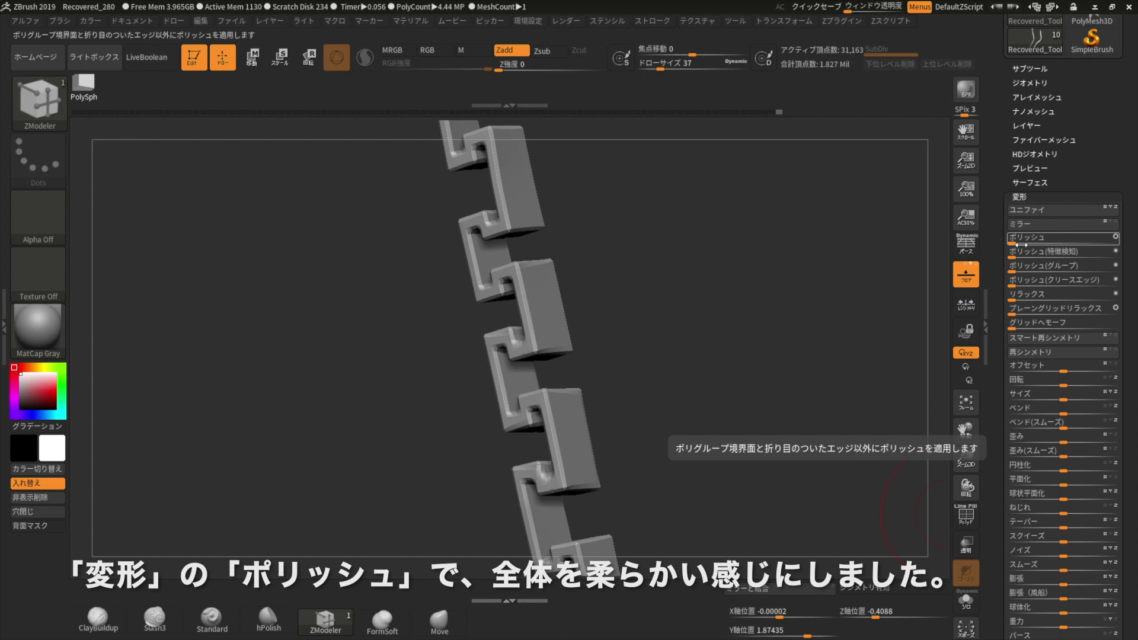
drag(1026, 238, 1052, 241)
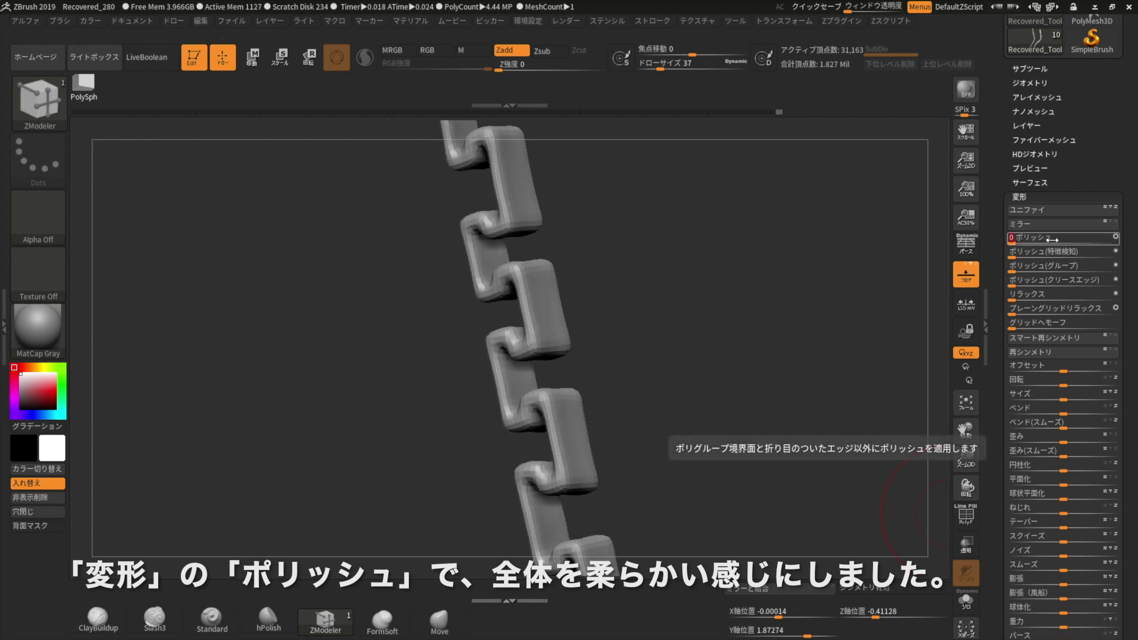
mouse_move(701, 358)
mouse_down()
mouse_move(690, 355)
mouse_move(803, 326)
mouse_up()
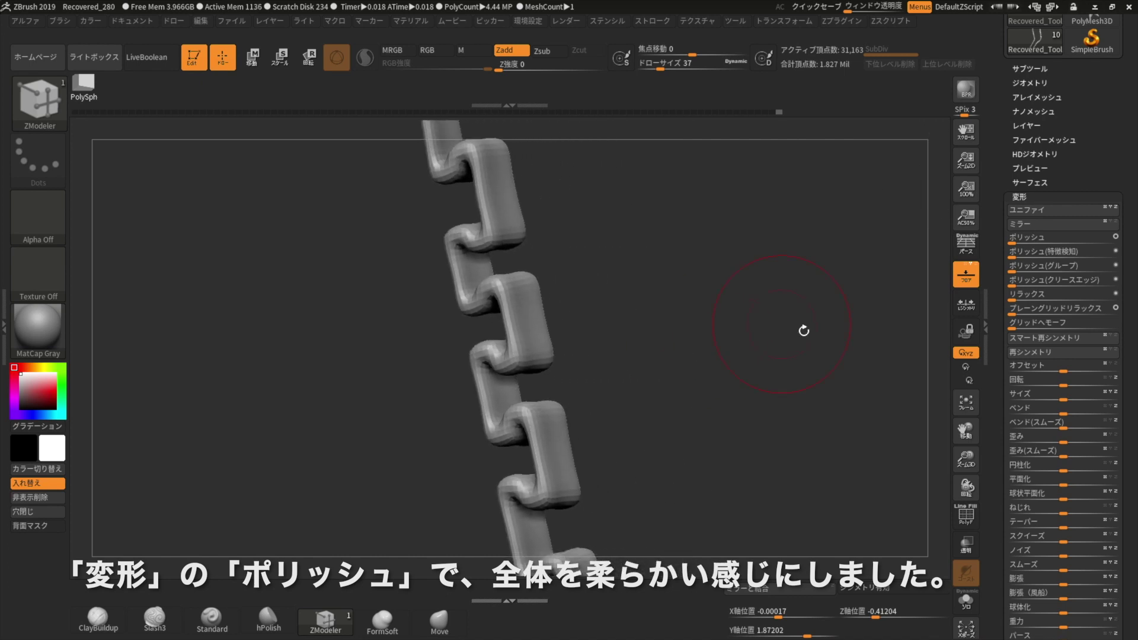
mouse_move(699, 389)
mouse_down()
mouse_move(666, 348)
mouse_move(692, 305)
mouse_move(656, 414)
mouse_move(795, 404)
mouse_up()
click(967, 403)
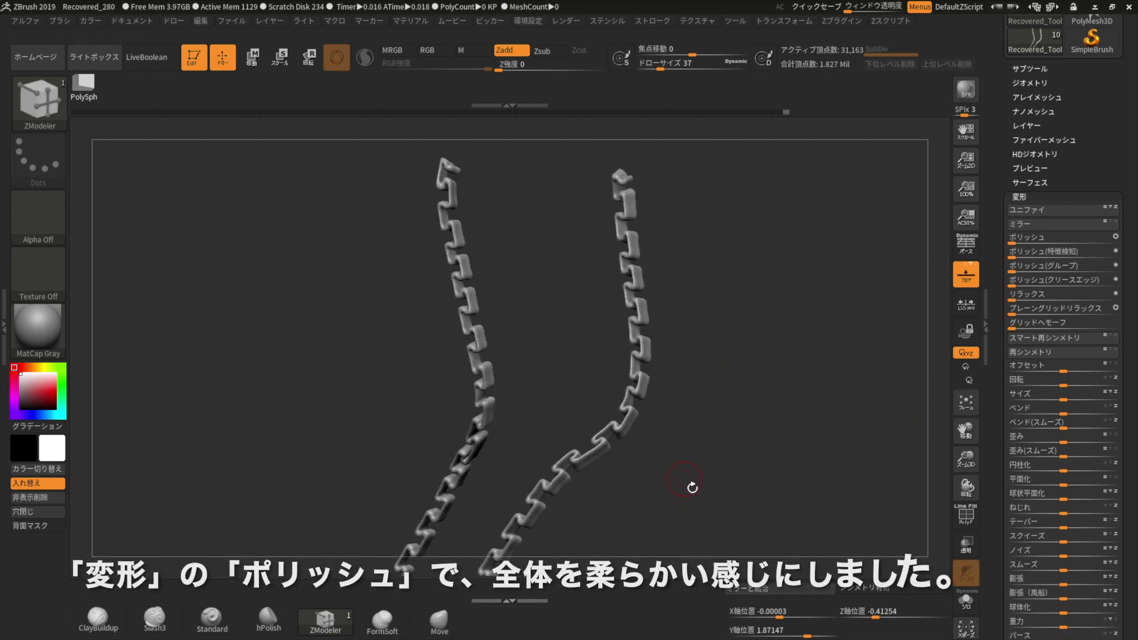
mouse_move(701, 486)
mouse_down()
mouse_move(681, 480)
mouse_move(785, 336)
mouse_up()
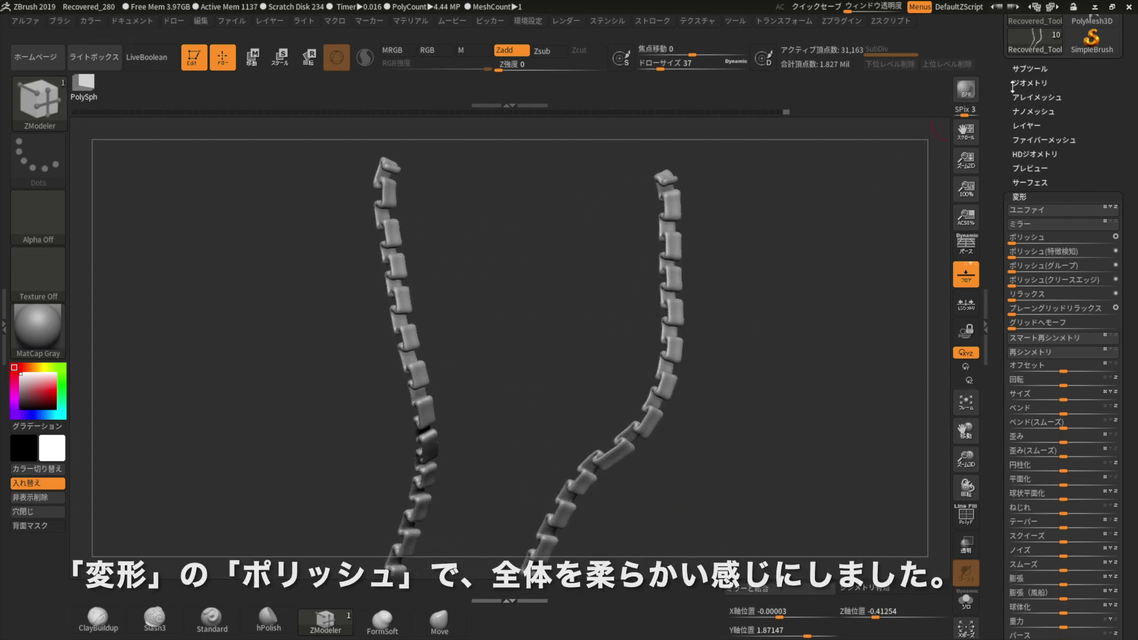
Step: Make the Recovered_Tool1 blouse body visible again beneath the trim
click(1029, 69)
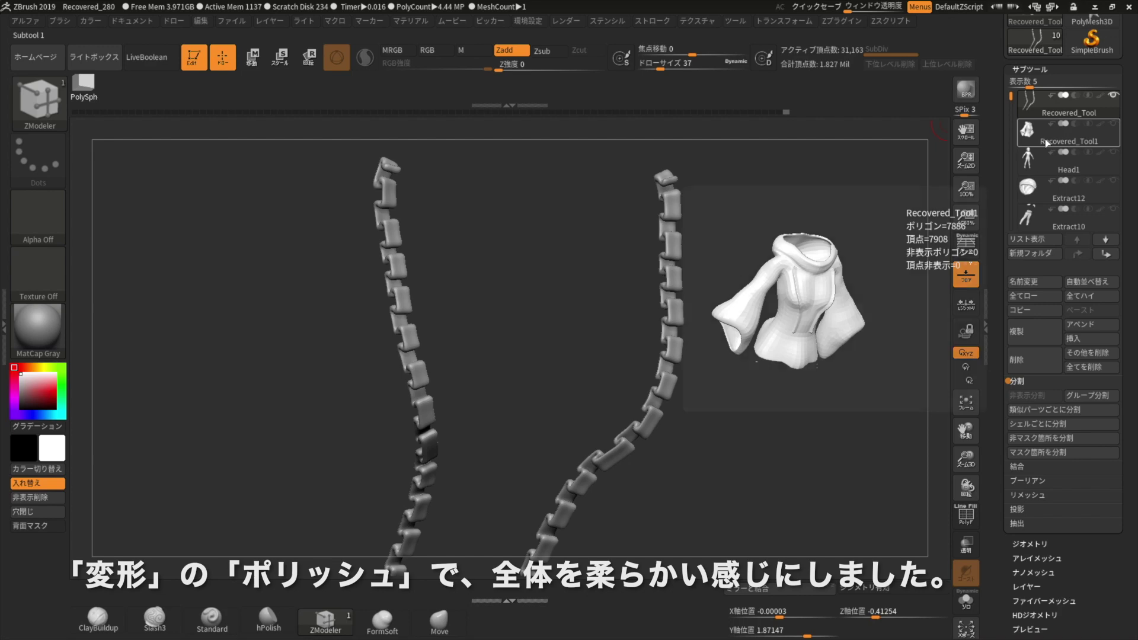
click(1114, 123)
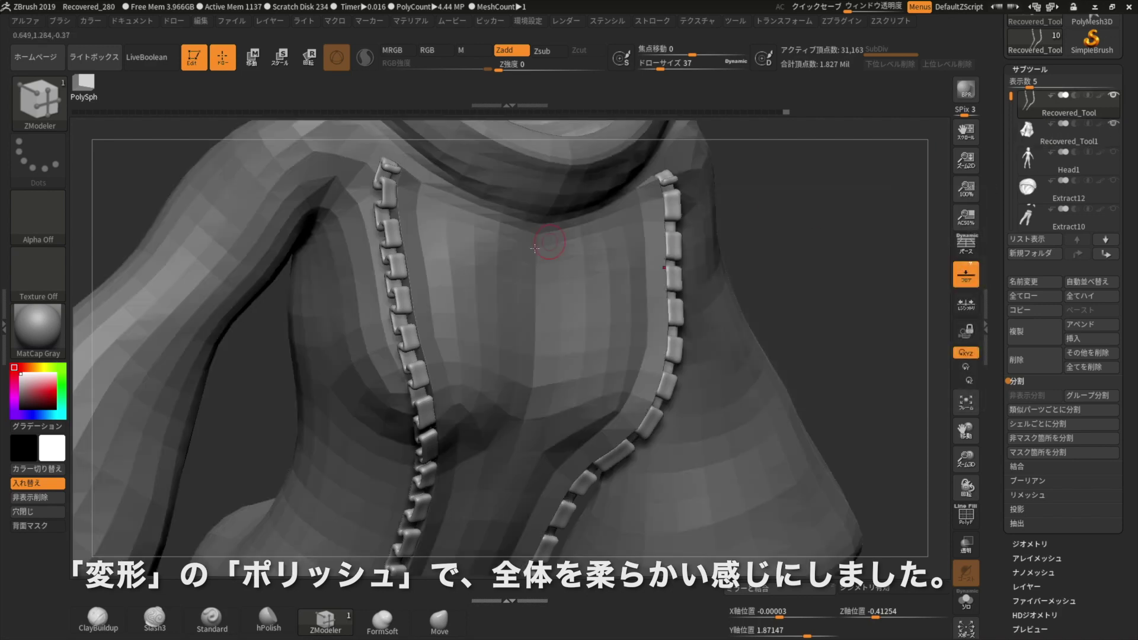
drag(249, 386, 104, 151)
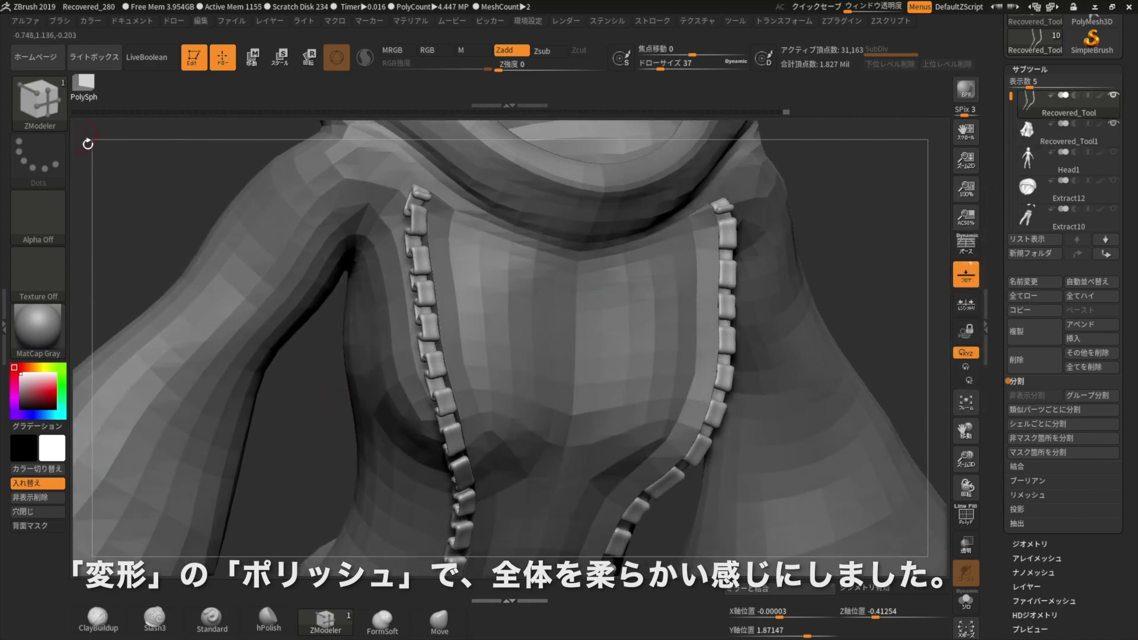
Step: Switch to the Move Topological brush and inspect the left strip along the chest fold
click(40, 101)
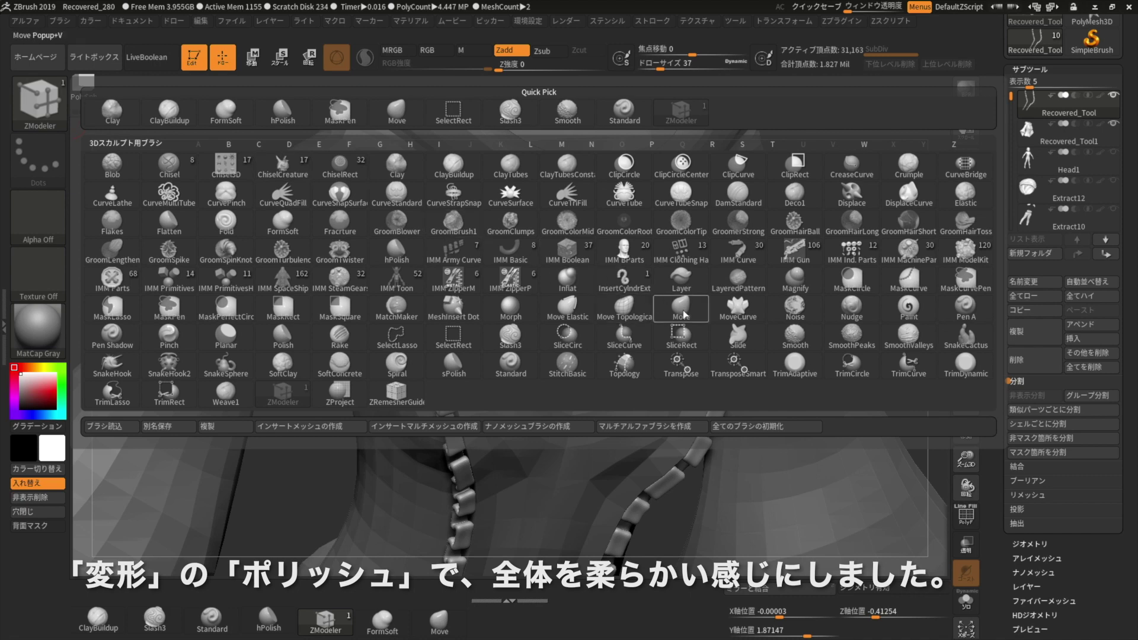
click(625, 308)
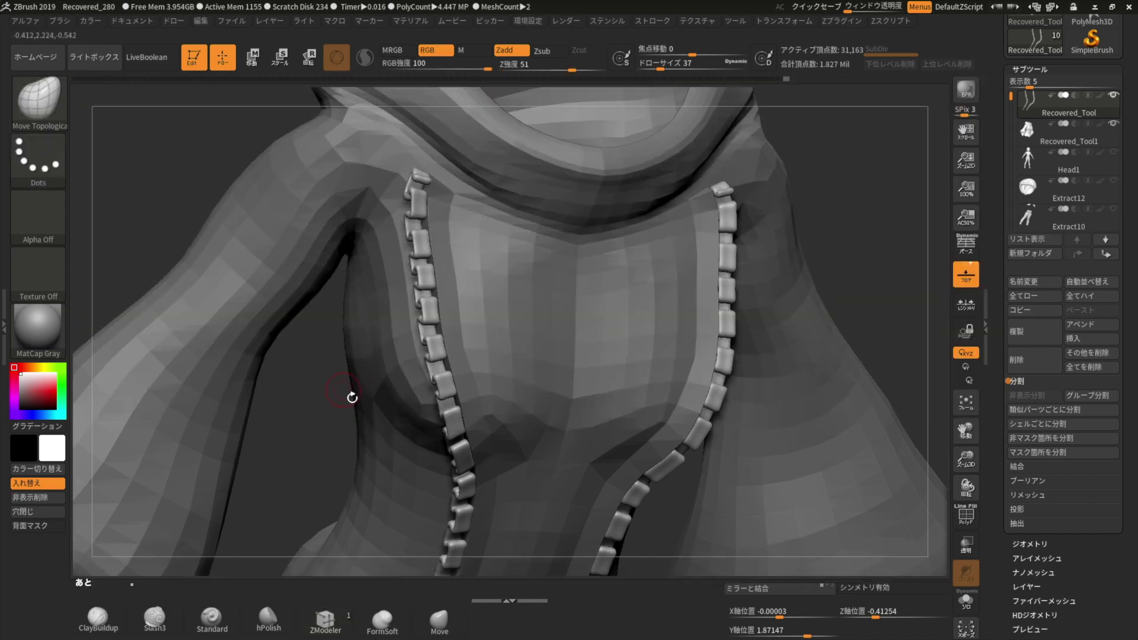
mouse_move(353, 397)
alt+mouse_down()
mouse_move(182, 332)
mouse_move(300, 464)
alt+mouse_up()
right_drag(300, 465, 468, 256)
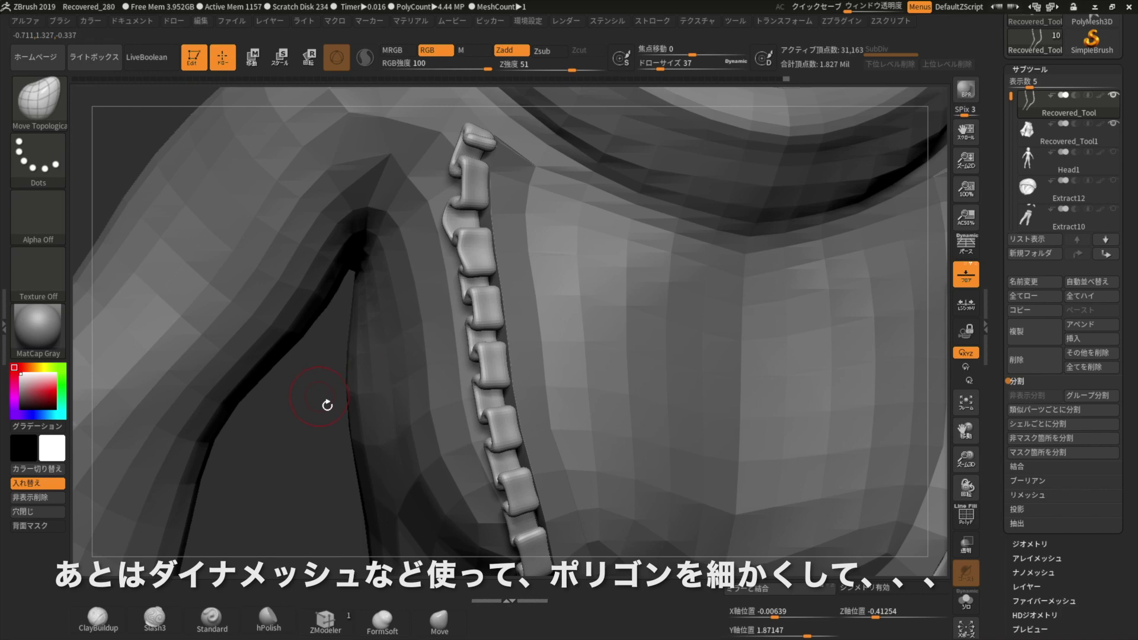
right_drag(310, 417, 482, 300)
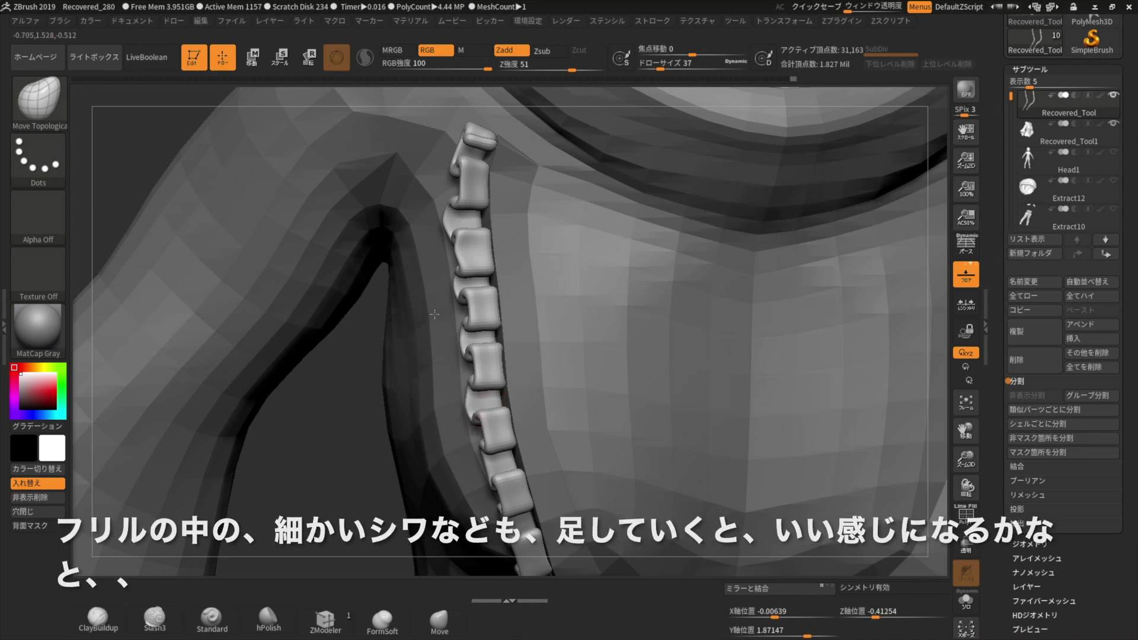
right_drag(321, 437, 433, 361)
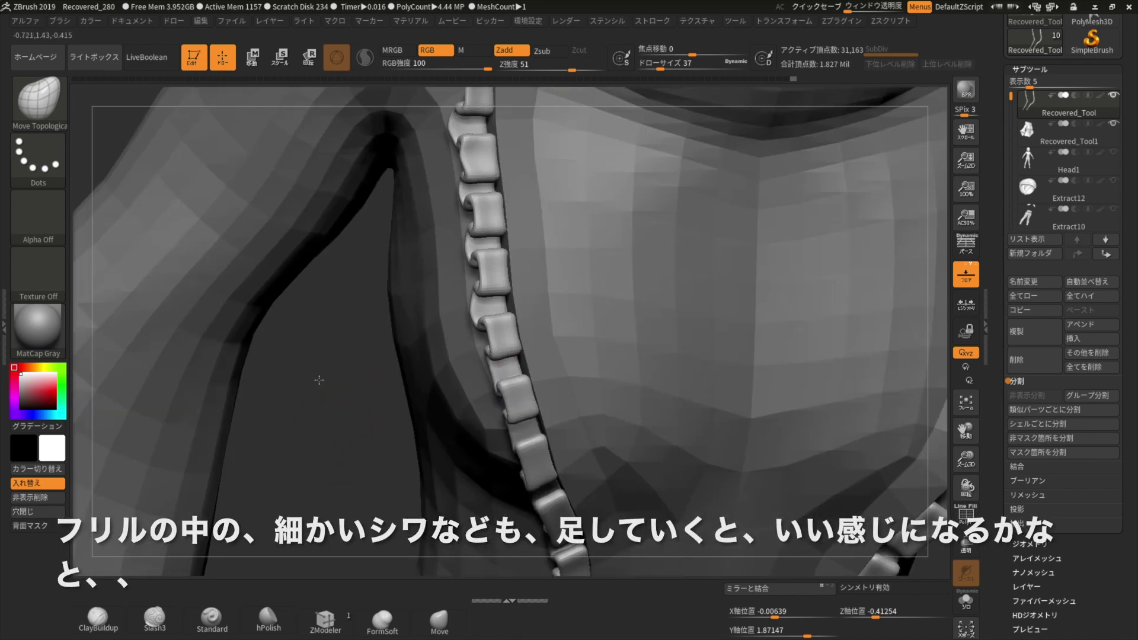
right_drag(443, 312, 467, 196)
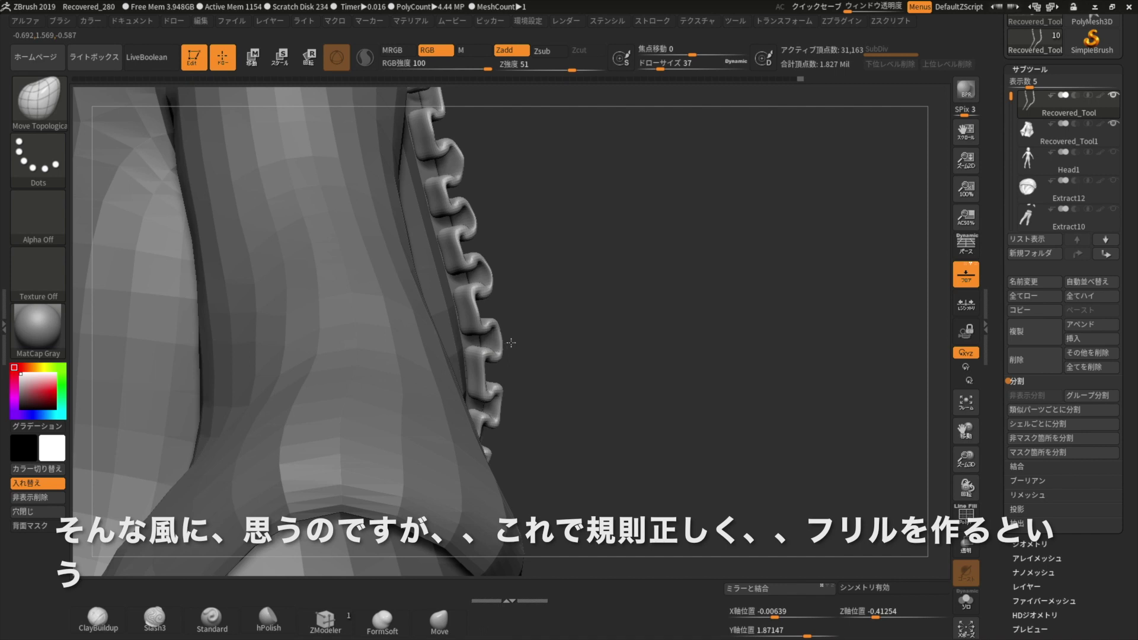
Step: Frame the trim blocks from the front and set Draw Size to 65
drag(577, 428, 538, 428)
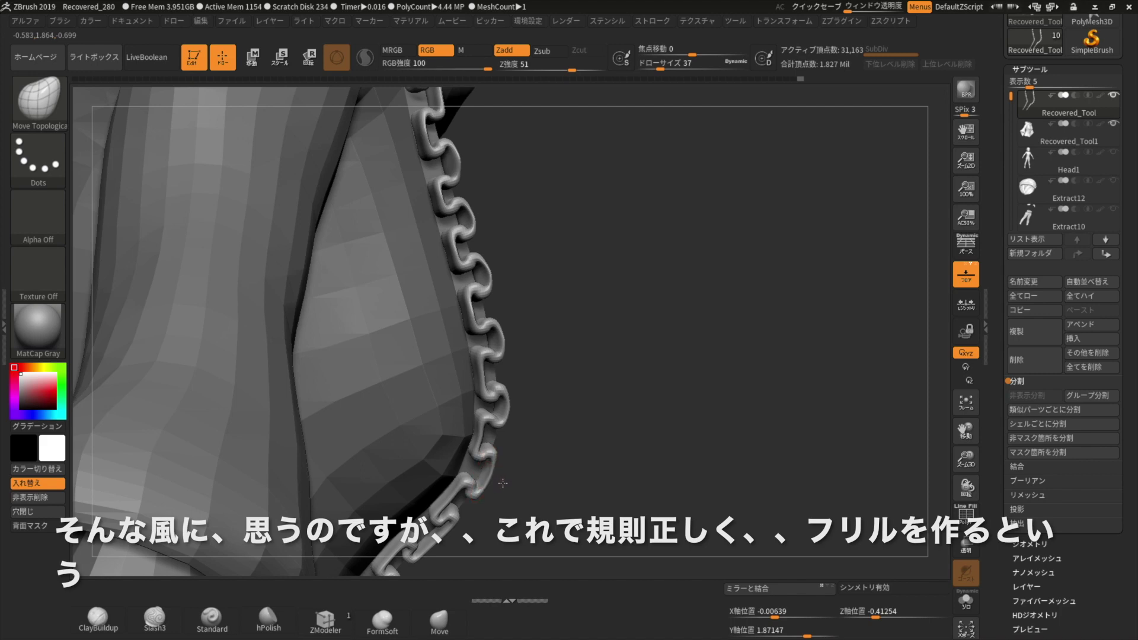
mouse_move(583, 475)
mouse_down()
mouse_move(533, 460)
mouse_move(525, 497)
mouse_move(476, 276)
mouse_up()
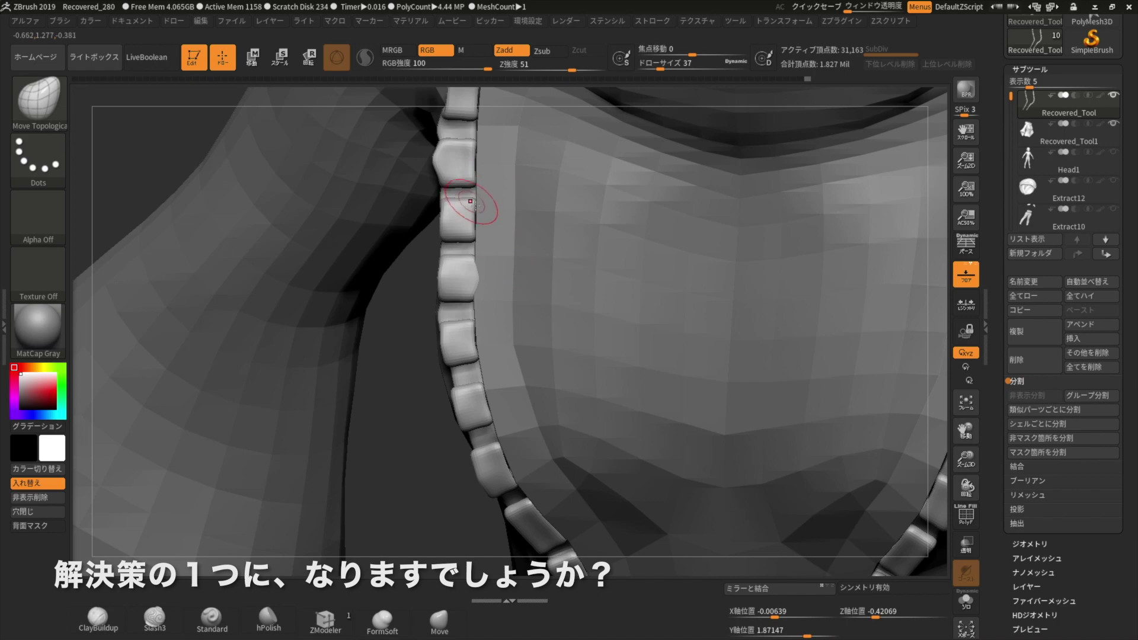
mouse_move(406, 300)
mouse_down()
mouse_move(402, 313)
mouse_move(465, 314)
mouse_up()
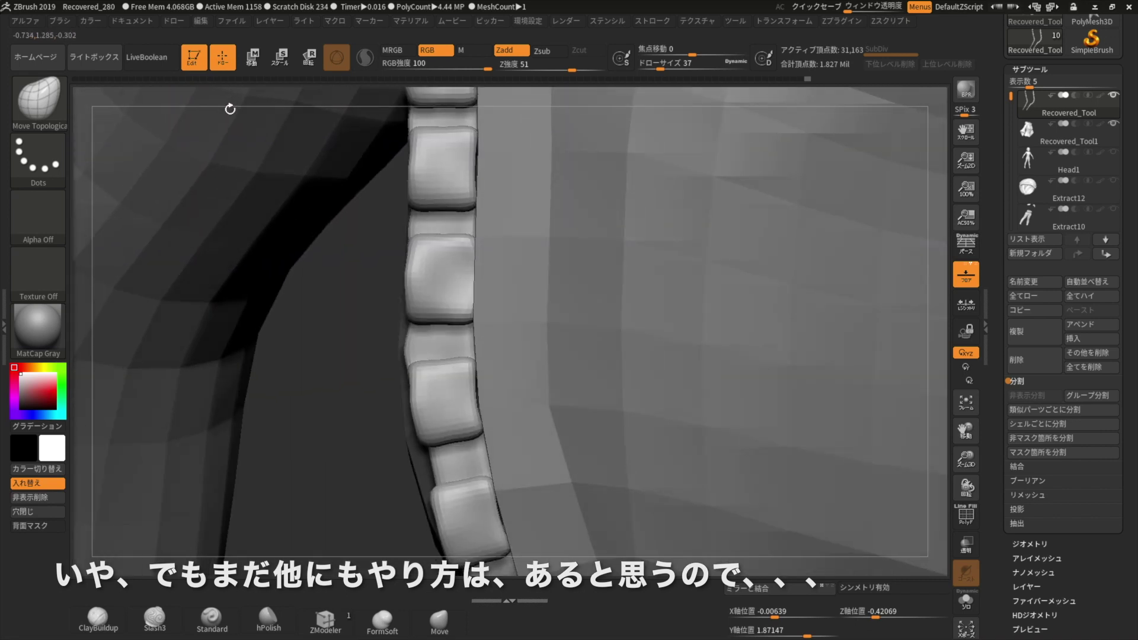
key(space)
drag(472, 165, 526, 166)
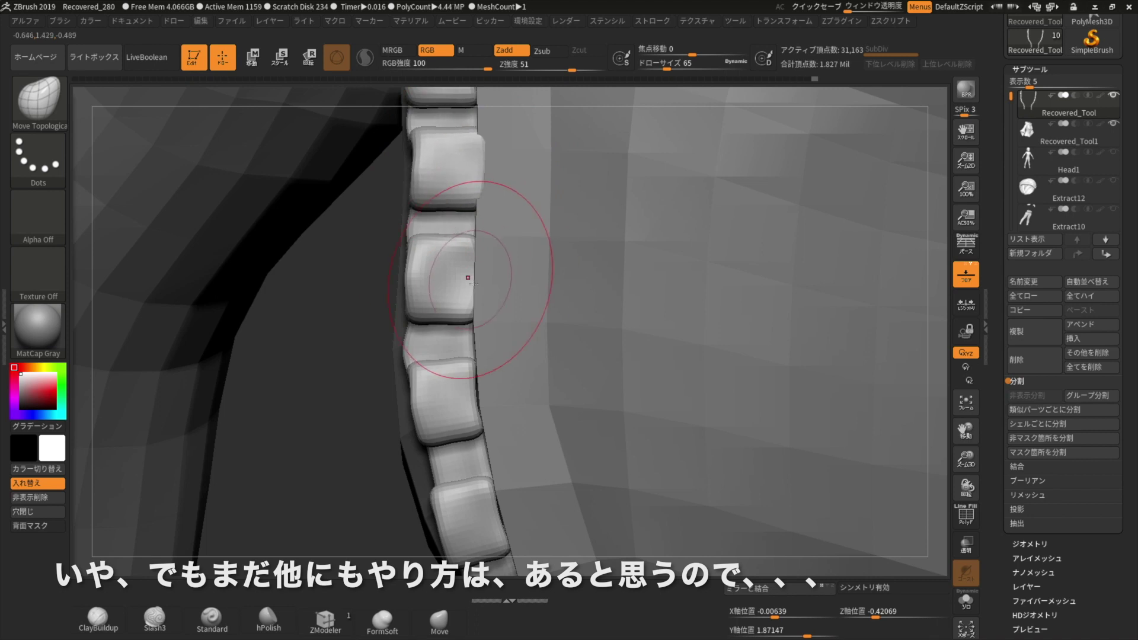
Step: Reshape two blocks on the left trim strip, then view the chest in three-quarter
drag(495, 405, 499, 409)
drag(504, 517, 514, 515)
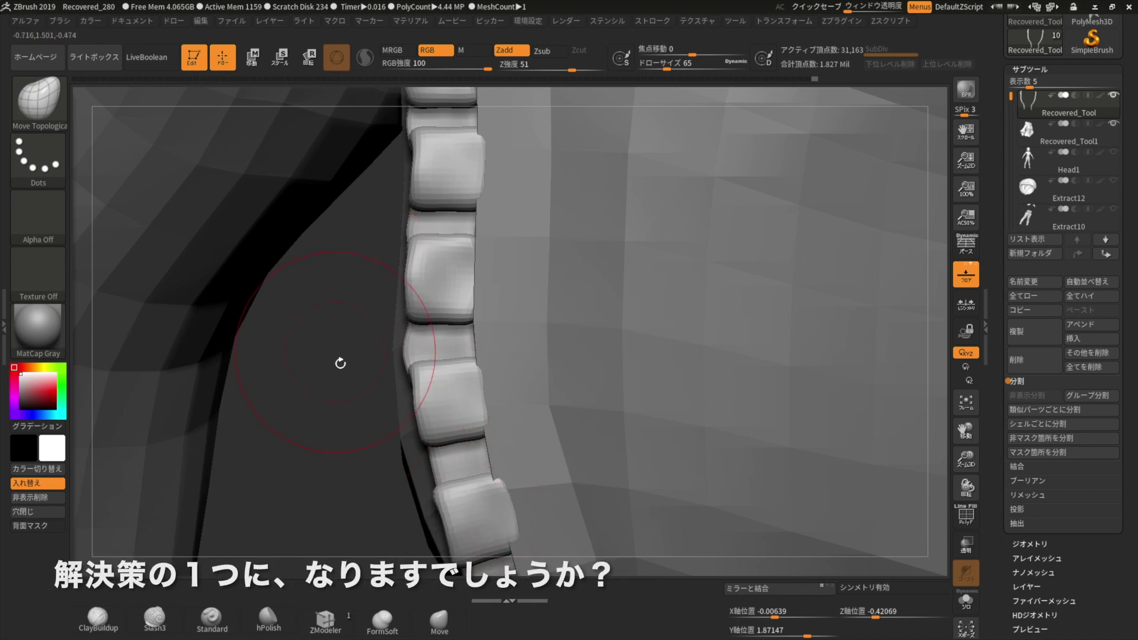
mouse_move(322, 466)
mouse_down()
mouse_move(217, 259)
mouse_move(271, 270)
mouse_move(236, 282)
mouse_up()
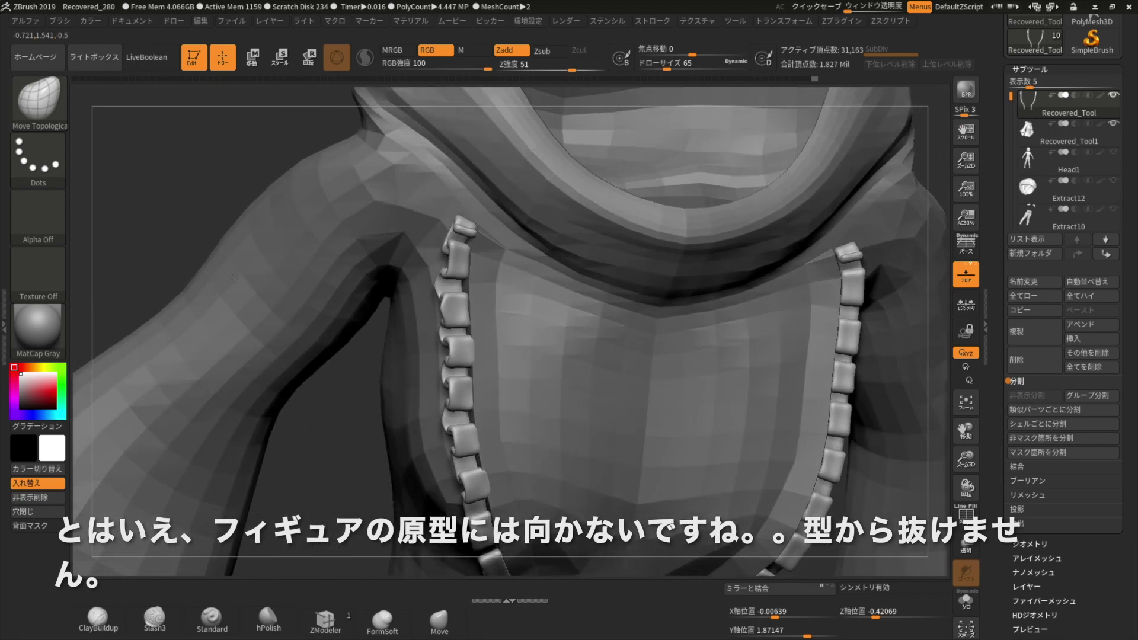
drag(236, 282, 271, 339)
mouse_move(238, 469)
mouse_down()
mouse_move(326, 426)
mouse_move(317, 442)
mouse_move(279, 424)
mouse_up()
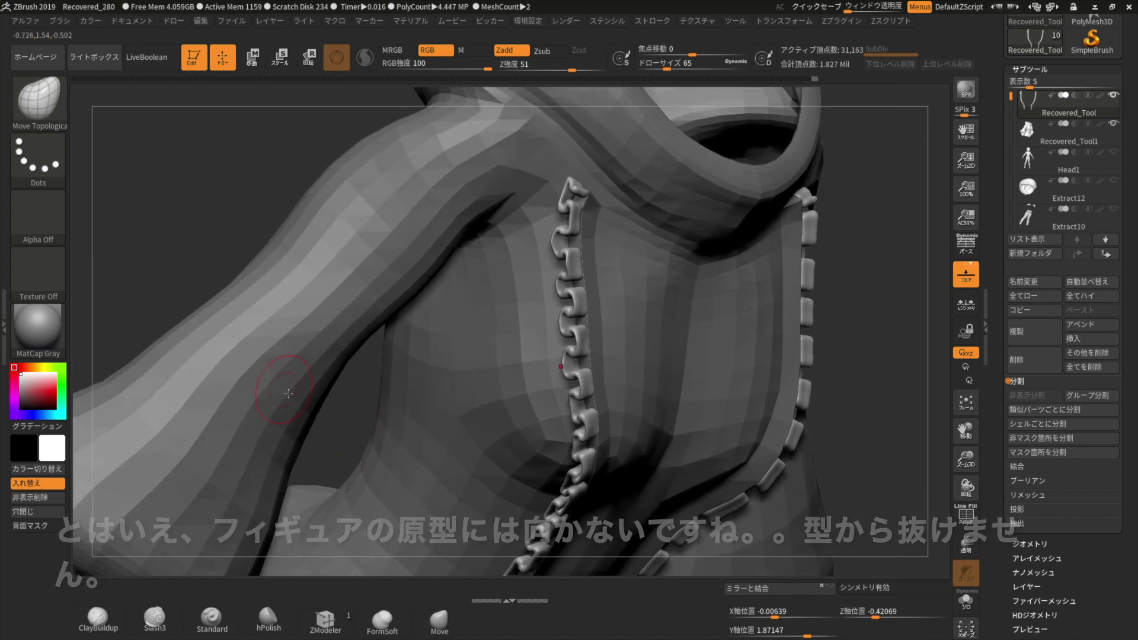
Step: Select Recovered_Tool1 and Divide it twice to subdivision level 3, checking the wireframe
click(1050, 135)
click(1027, 545)
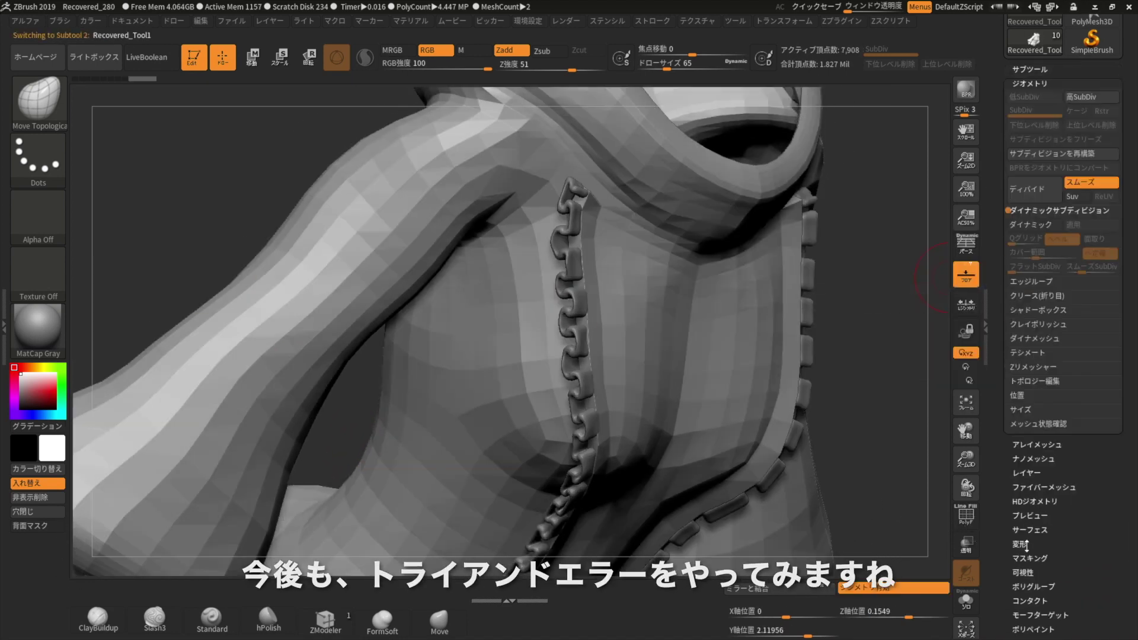
click(1036, 189)
click(1036, 189)
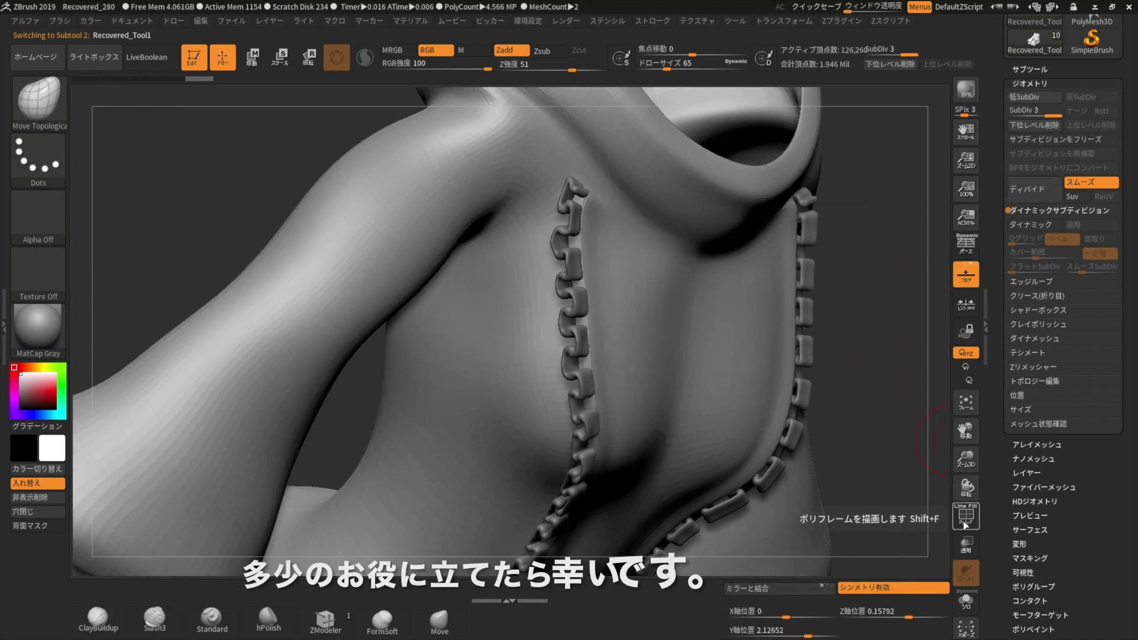
click(965, 518)
click(965, 526)
mouse_move(871, 413)
mouse_down()
mouse_move(851, 396)
mouse_move(903, 402)
mouse_up()
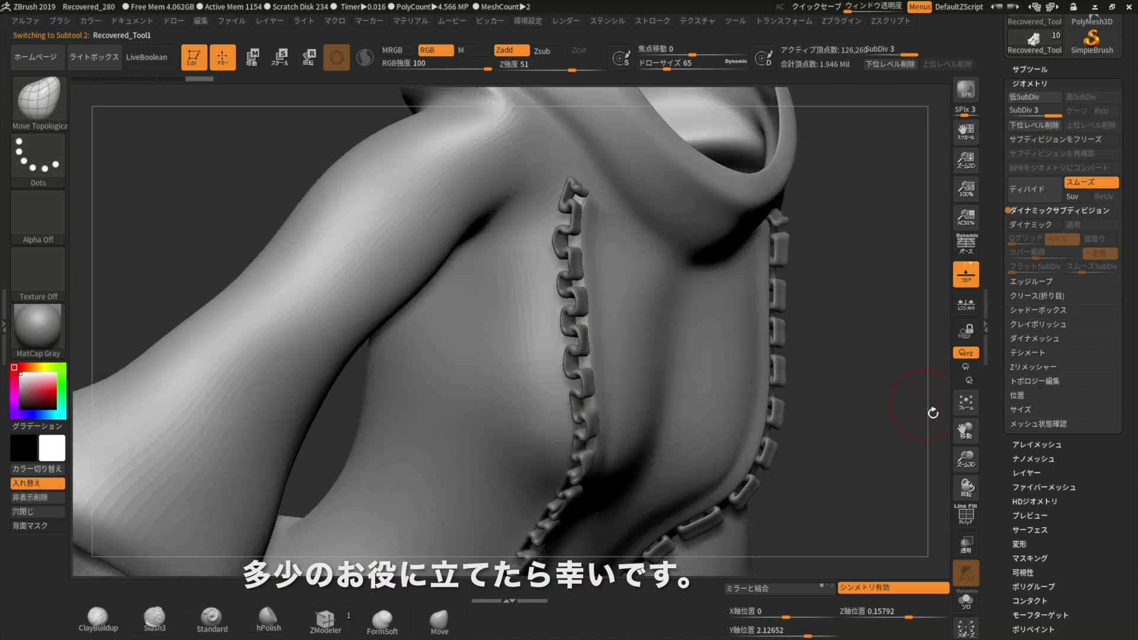